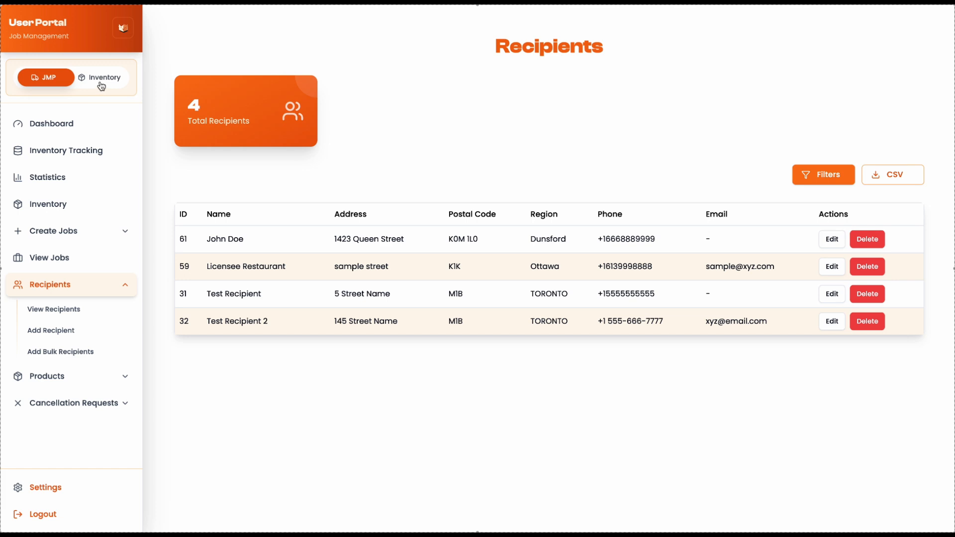
Start a new single job and select the first saved recipient for the delivery.
click(67, 209)
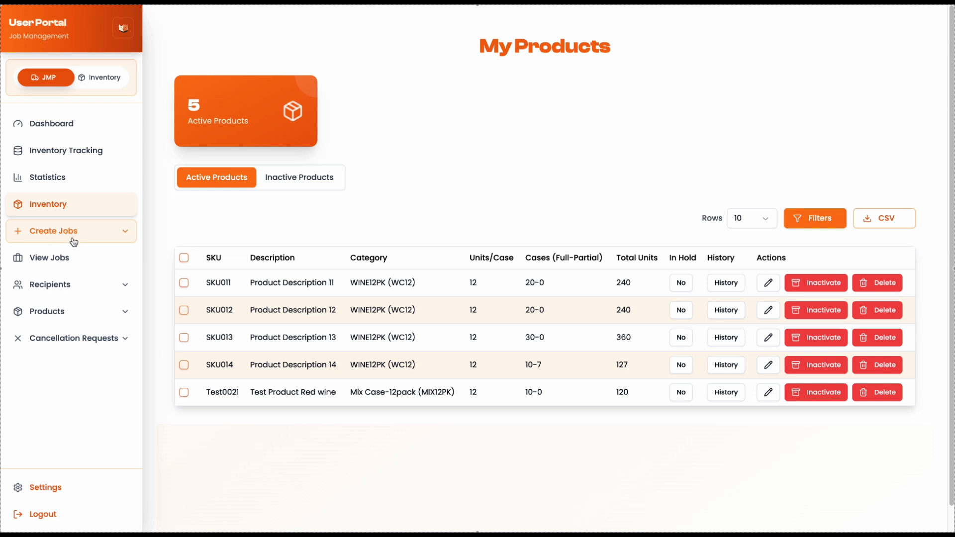
click(55, 233)
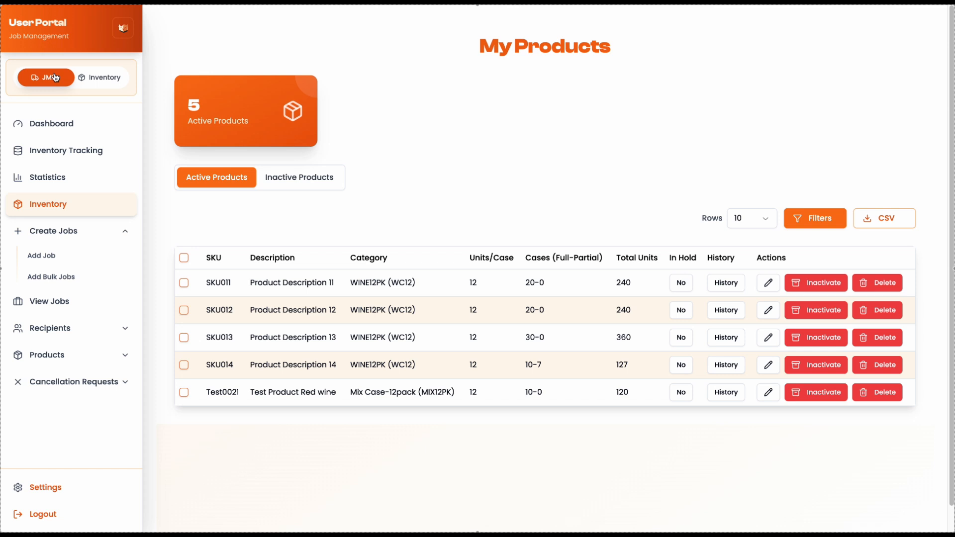
click(46, 260)
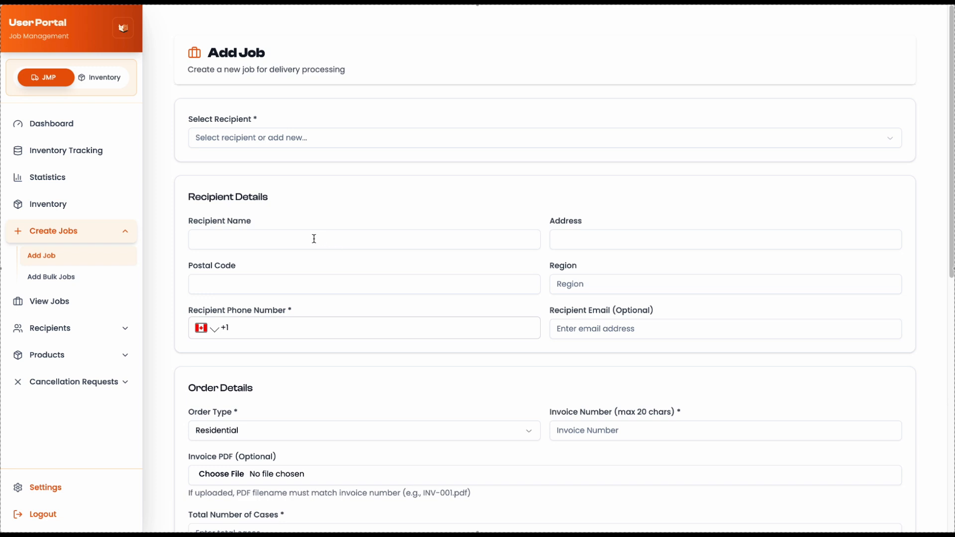
click(247, 144)
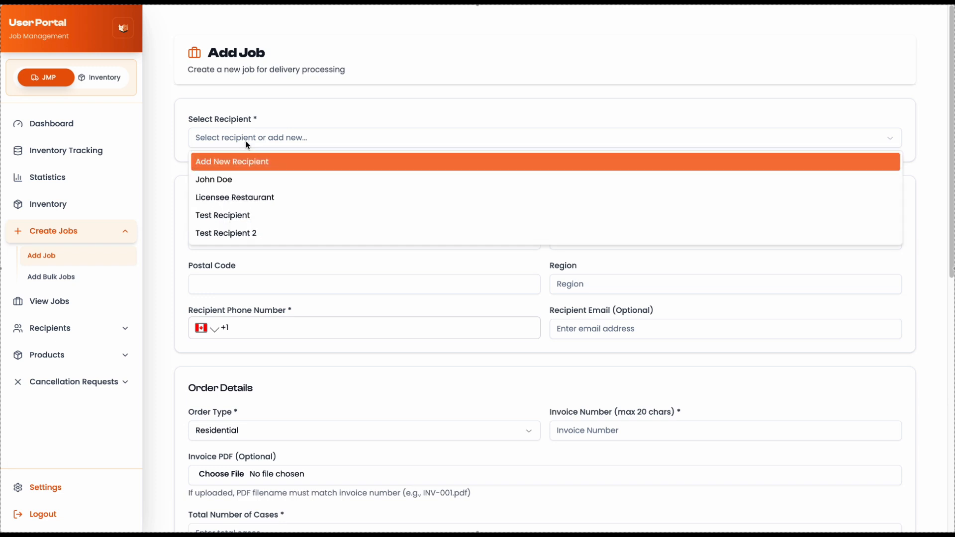
click(231, 180)
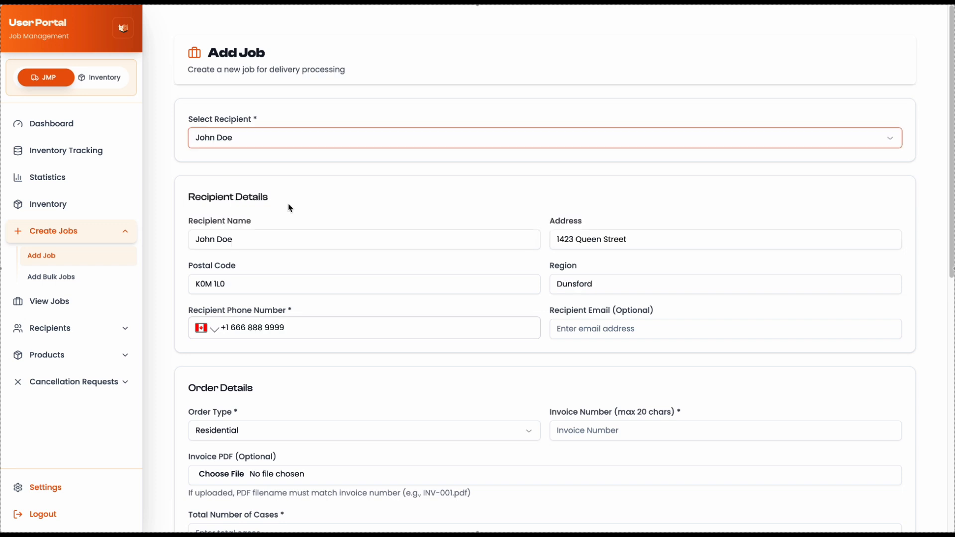
Enter the invoice number that matches the PDF's file name and attach 1234.pdf as the invoice PDF.
scroll(290, 208, down, 2)
scroll(288, 203, down, 2)
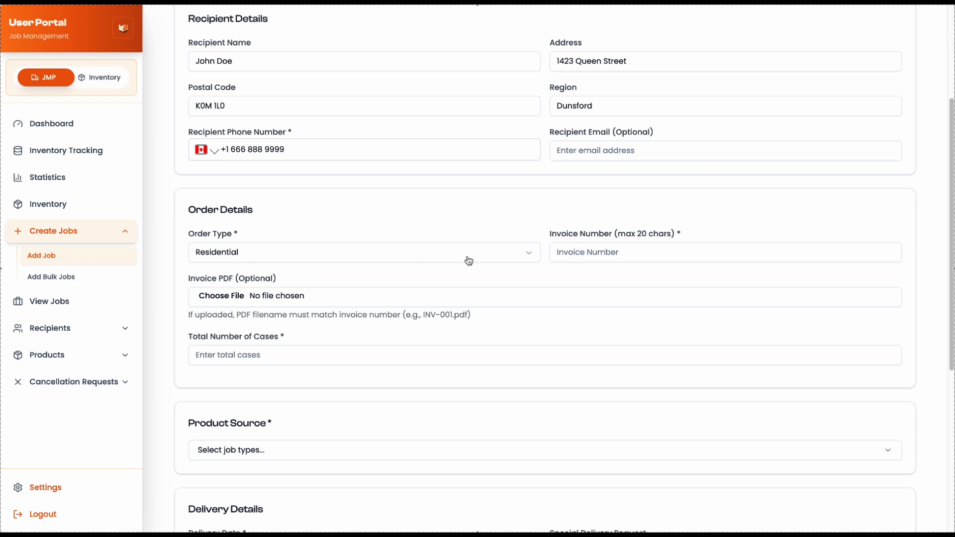
click(574, 256)
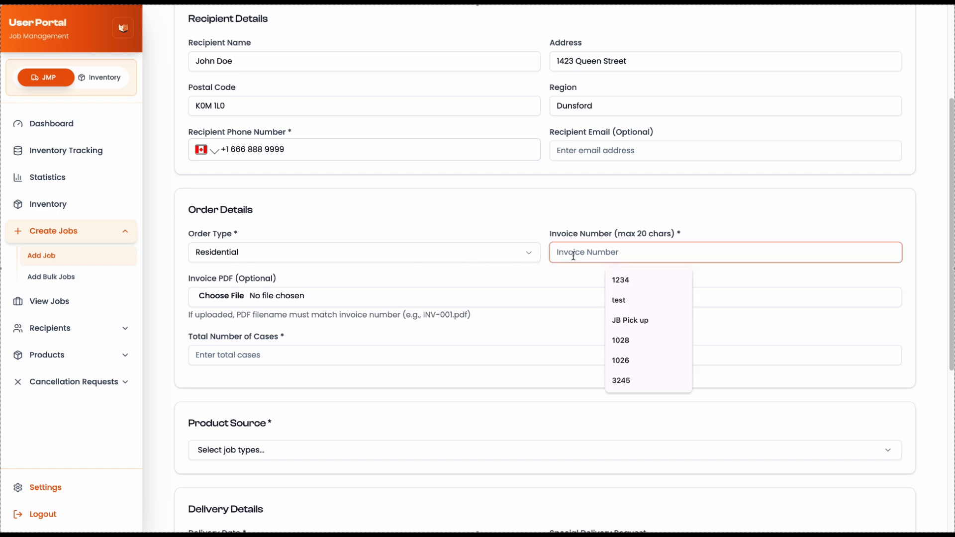
text(1234)
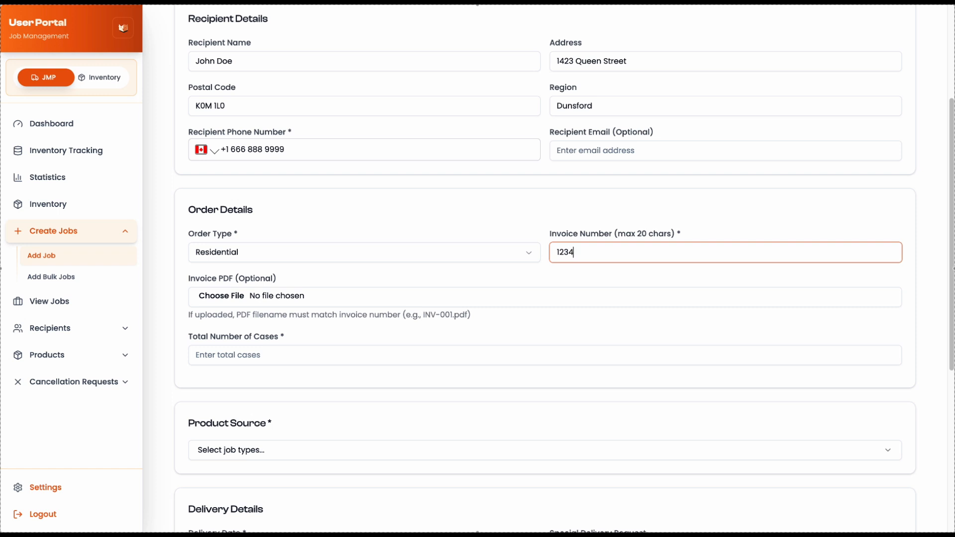
click(409, 277)
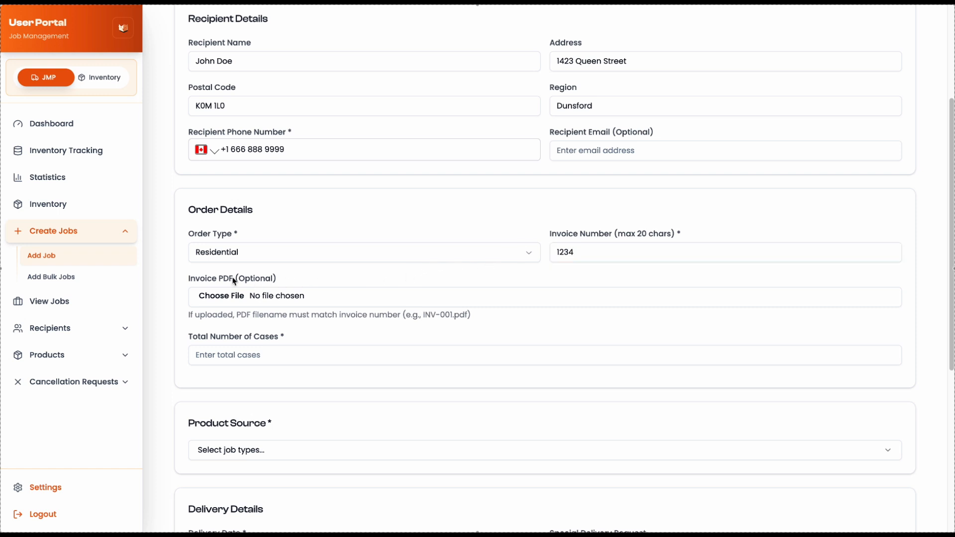
drag(234, 281, 277, 284)
click(302, 284)
click(289, 301)
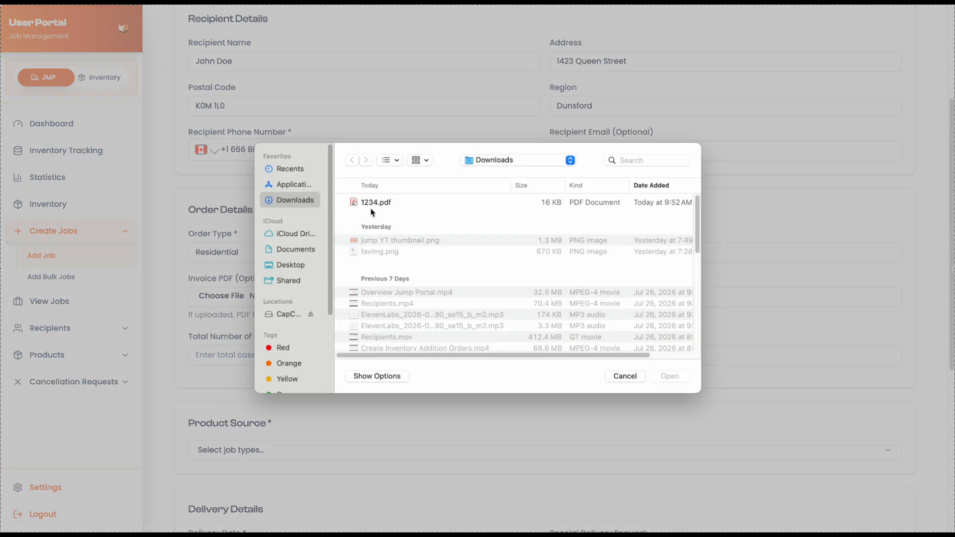
double_click(372, 204)
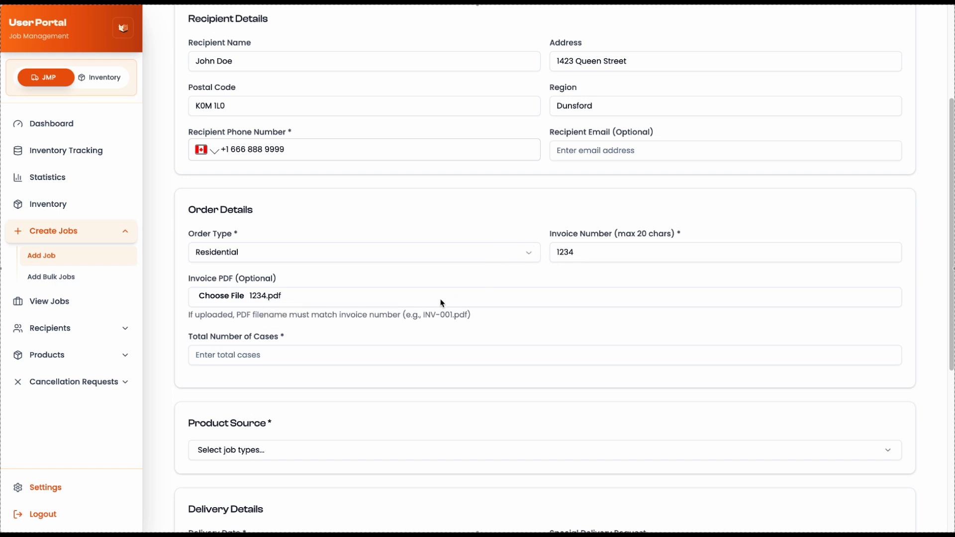
Set the order's total number of cases to 5.
scroll(423, 331, down, 4)
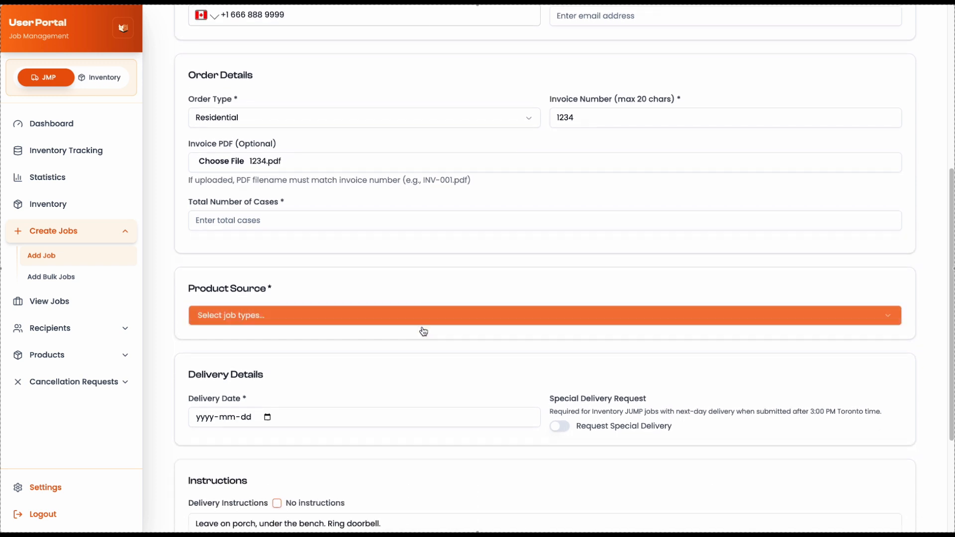
click(246, 188)
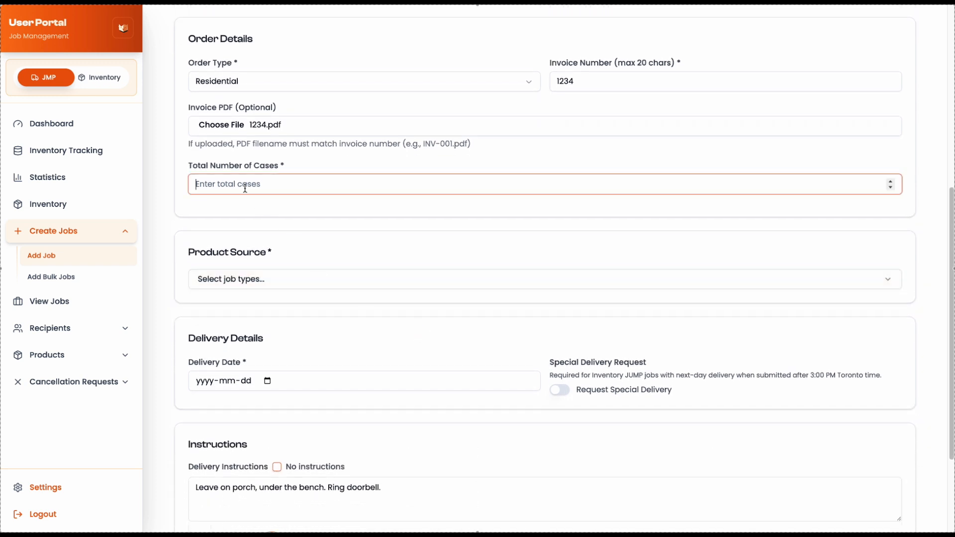
text(5)
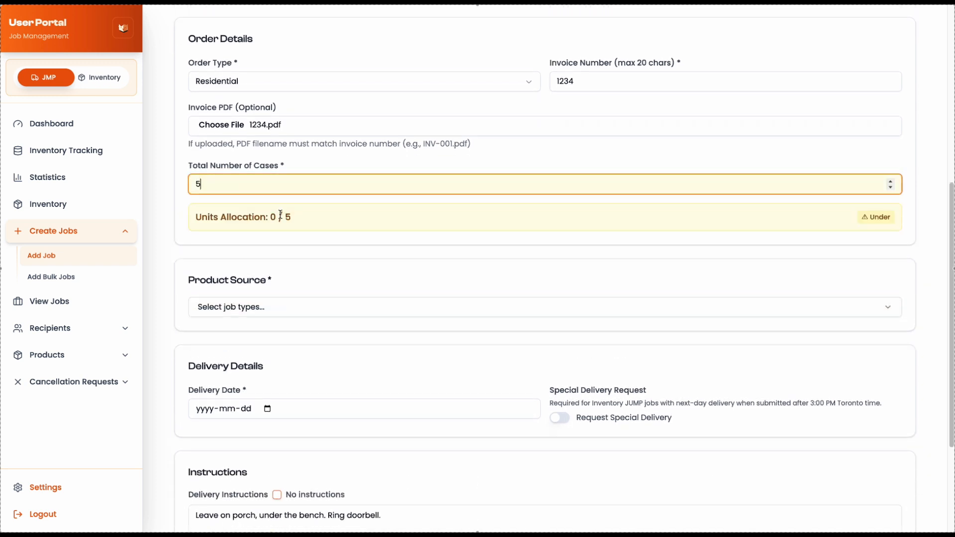
click(352, 277)
Choose Pickup as the only product source for the job.
scroll(352, 277, down, 2)
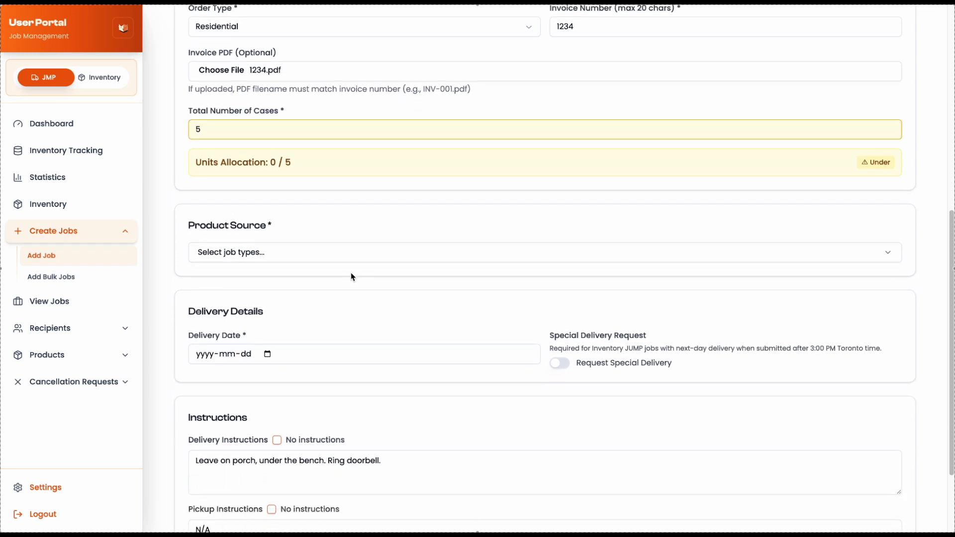
click(289, 236)
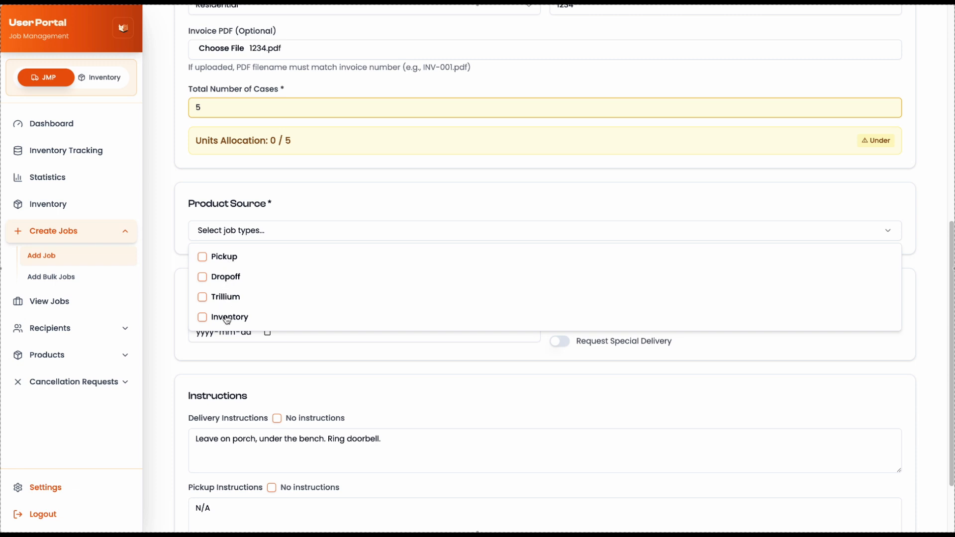
click(203, 257)
click(285, 340)
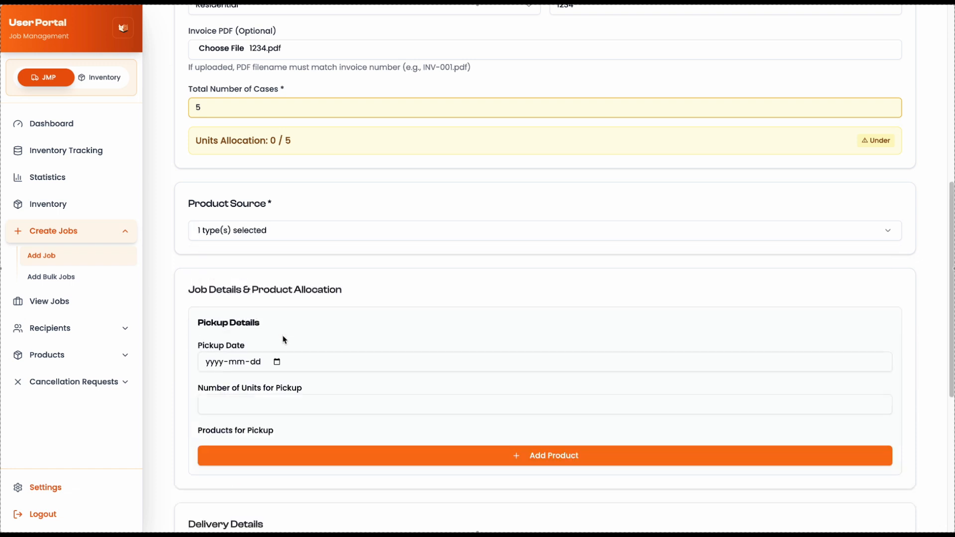
Set the pickup date to 2026-07-30 and the number of units for pickup to 5.
scroll(285, 340, down, 2)
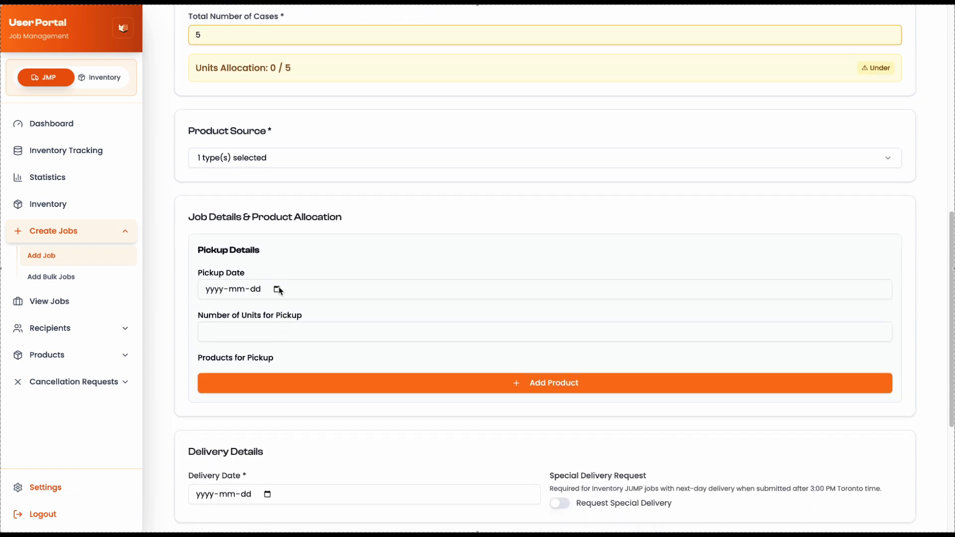
click(277, 290)
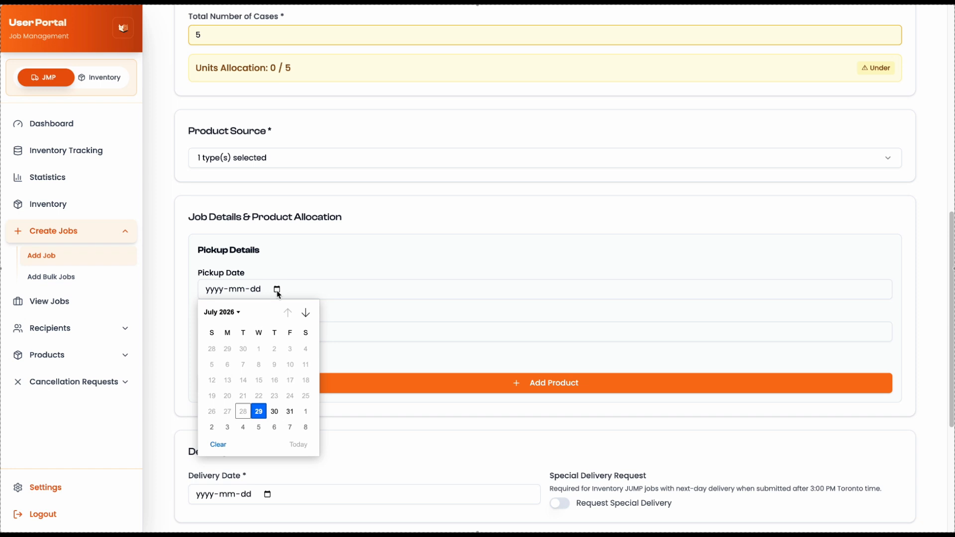
click(274, 412)
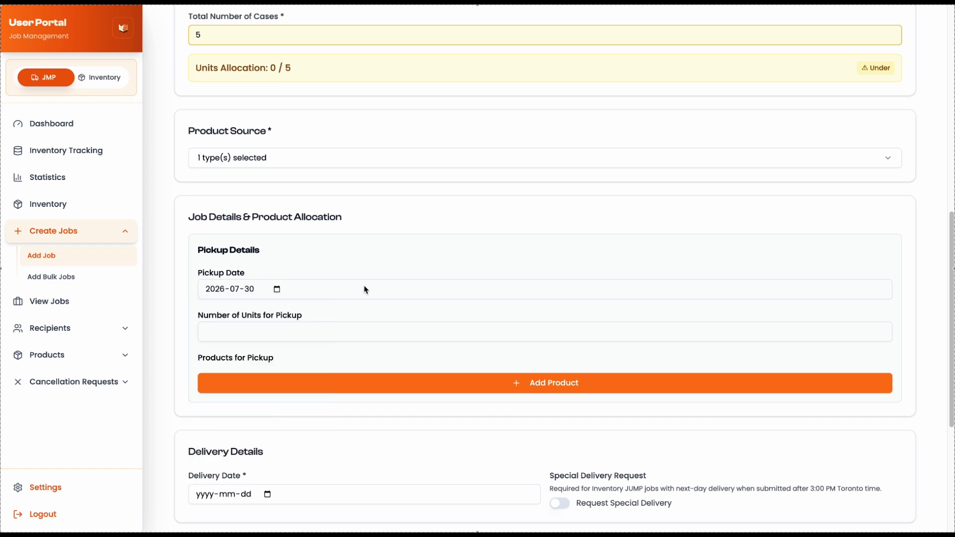
scroll(366, 290, down, 2)
click(339, 258)
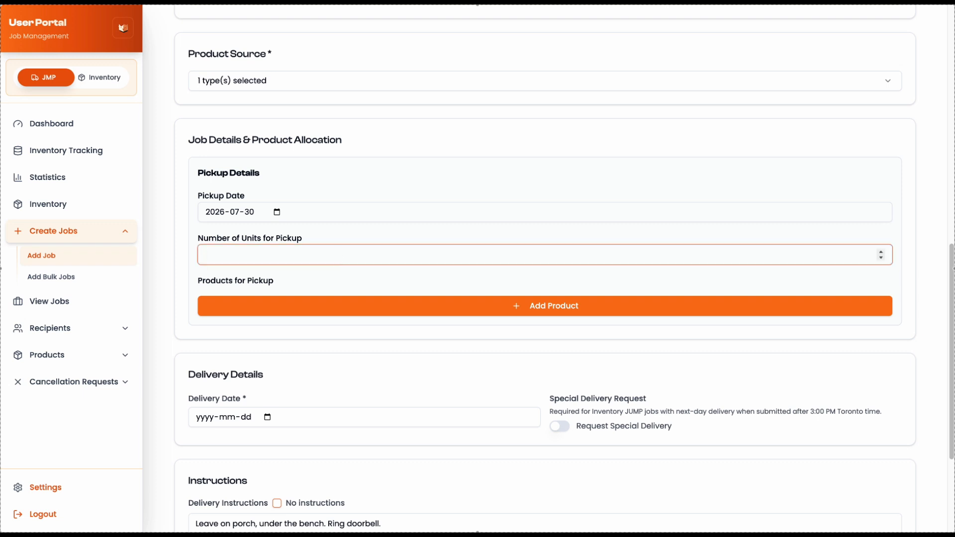
text(5)
click(195, 308)
Add the product Test0021 - Test Product Red wine to the pickup with a quantity of 5.
click(371, 334)
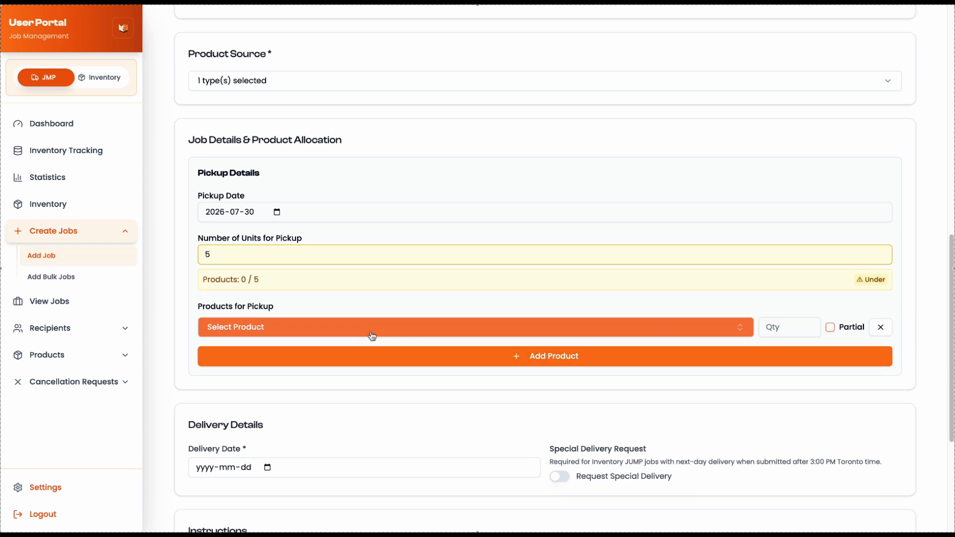
click(372, 336)
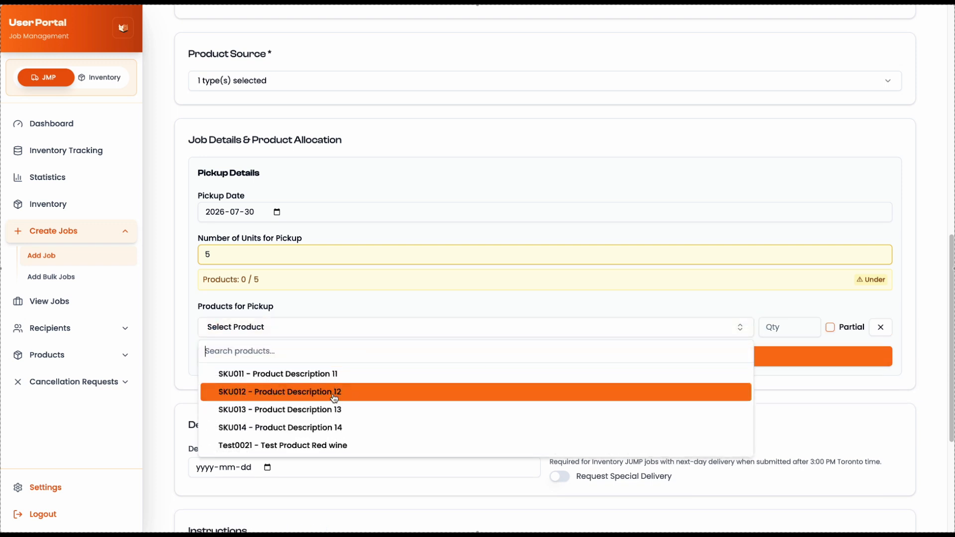
click(329, 446)
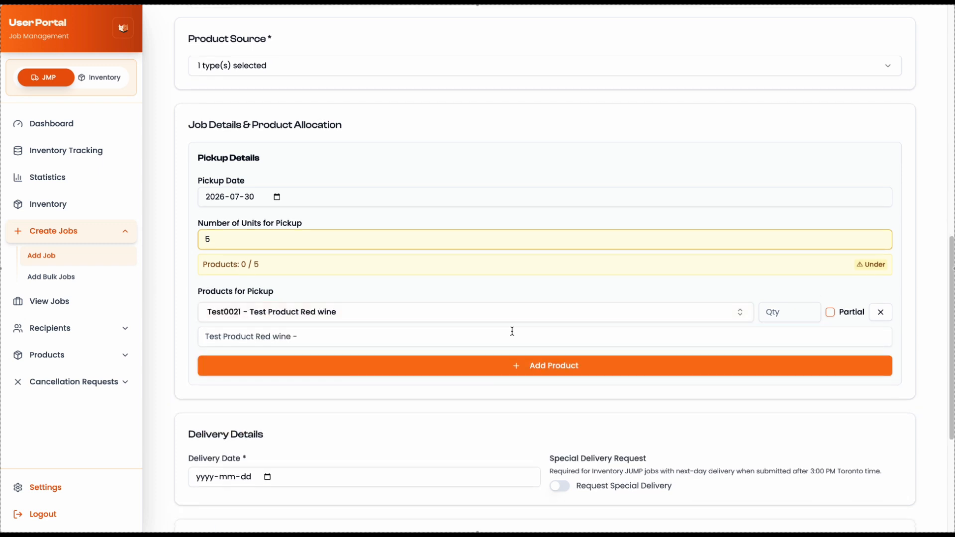
click(782, 317)
text(5)
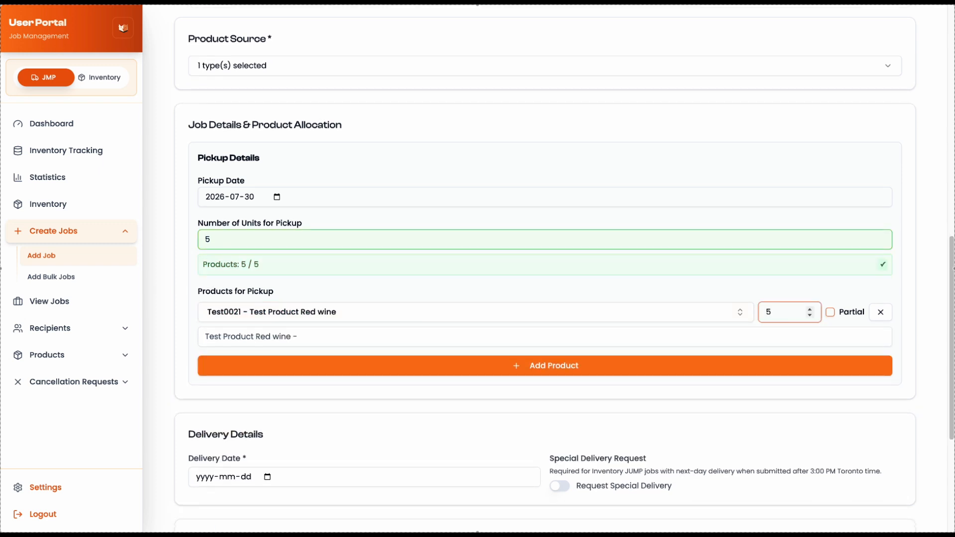
click(735, 297)
Try the partial option on the Test0021 pickup product with 4 partial units.
click(832, 313)
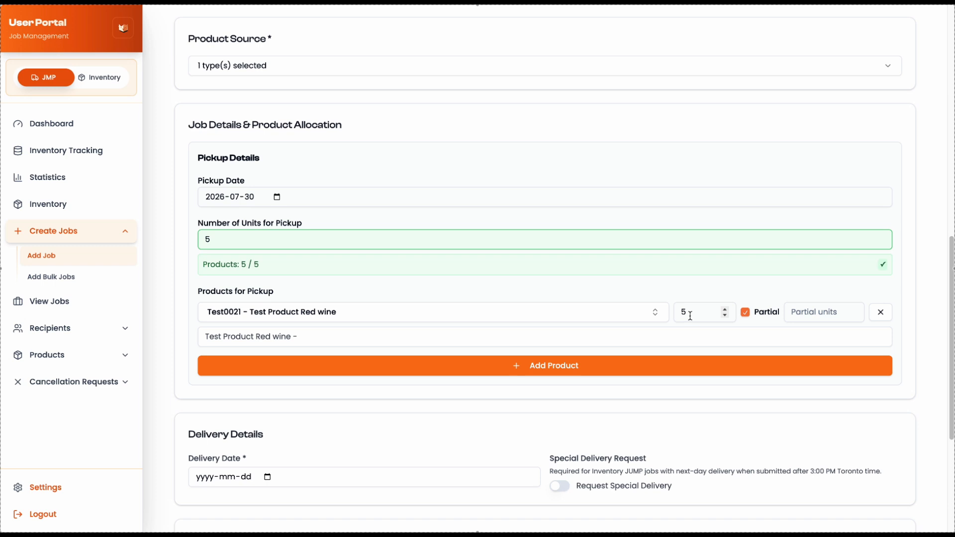
click(805, 311)
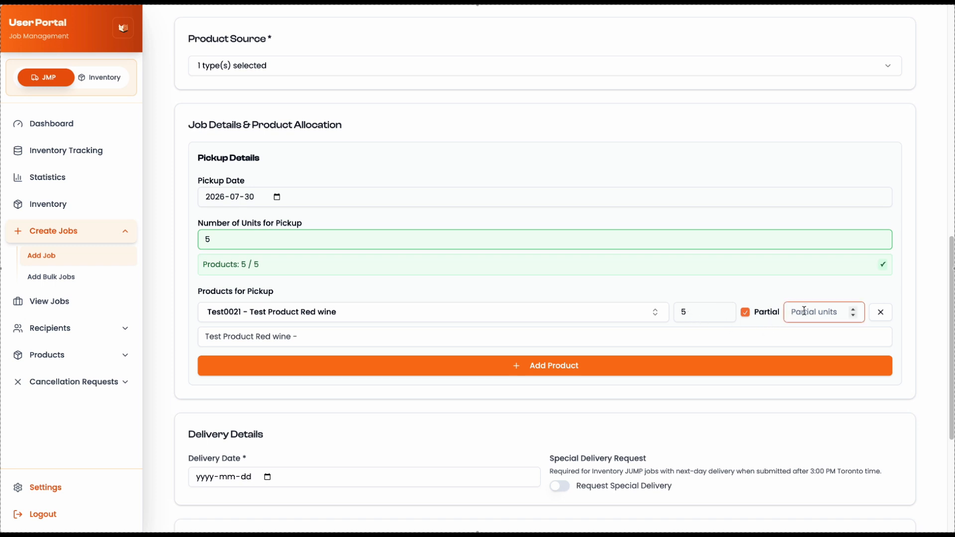
text(4)
click(746, 312)
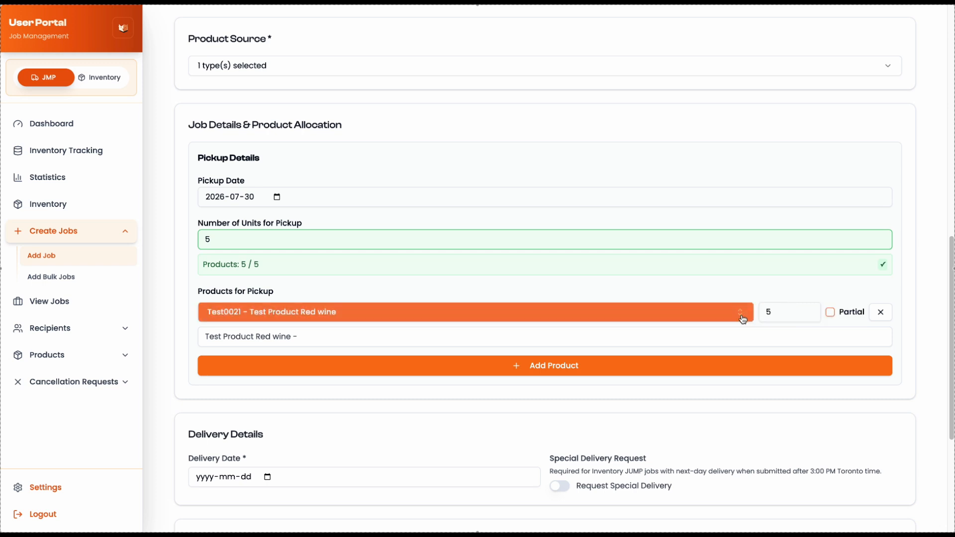
Try to set the delivery date to 31 July 2026 and to 3 August 2026.
scroll(650, 334, down, 3)
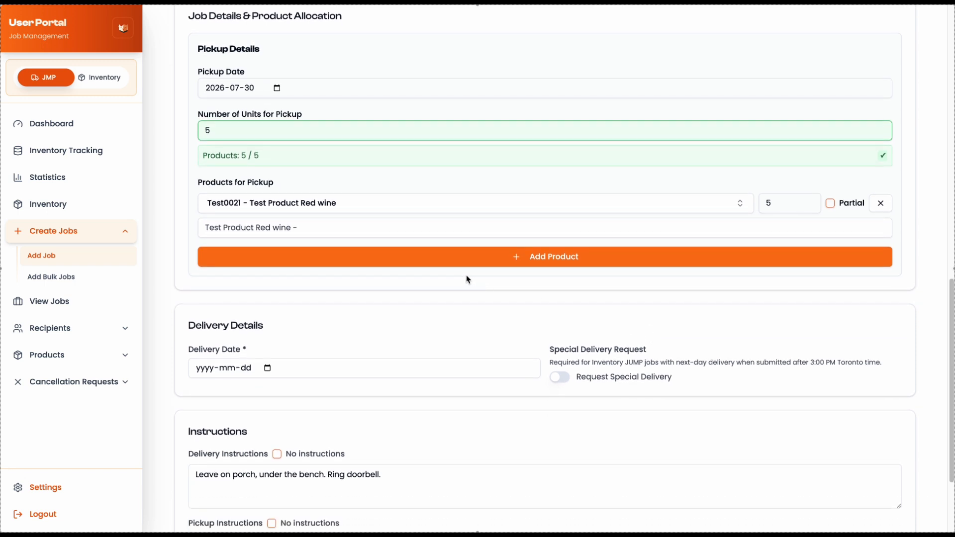
scroll(465, 278, down, 3)
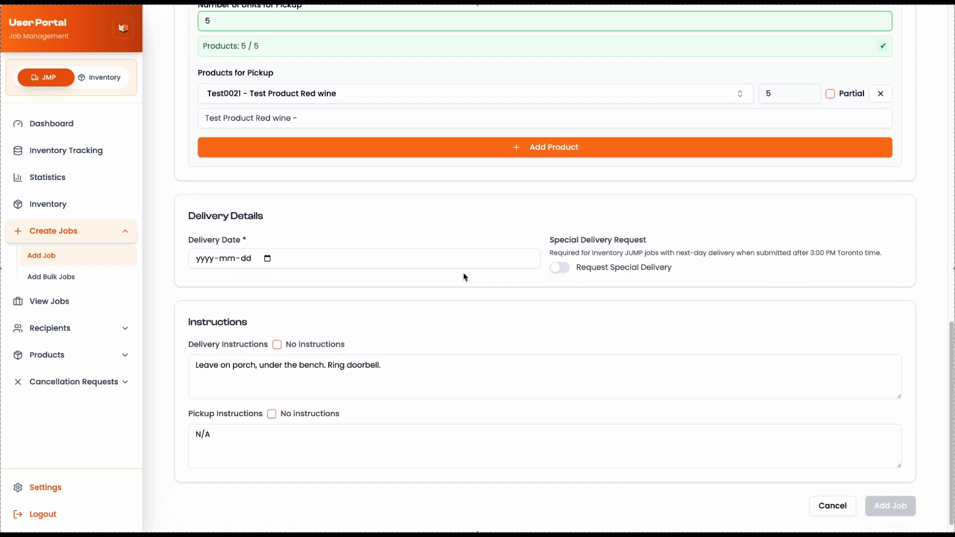
click(264, 247)
click(267, 244)
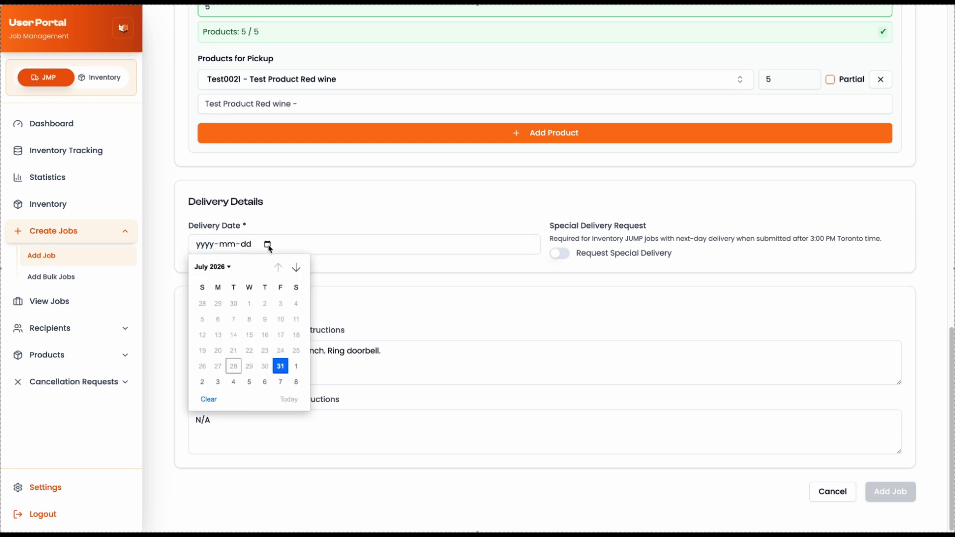
click(281, 368)
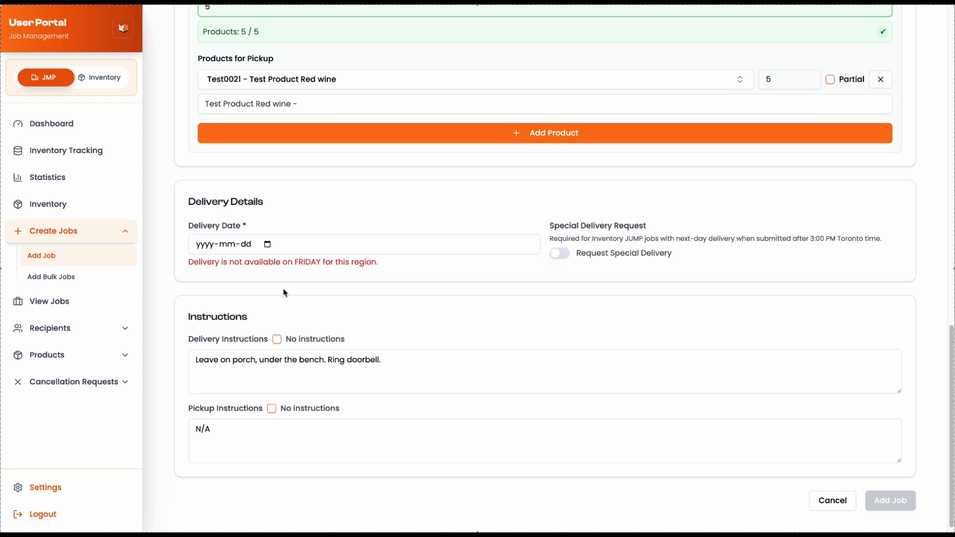
drag(264, 266, 366, 275)
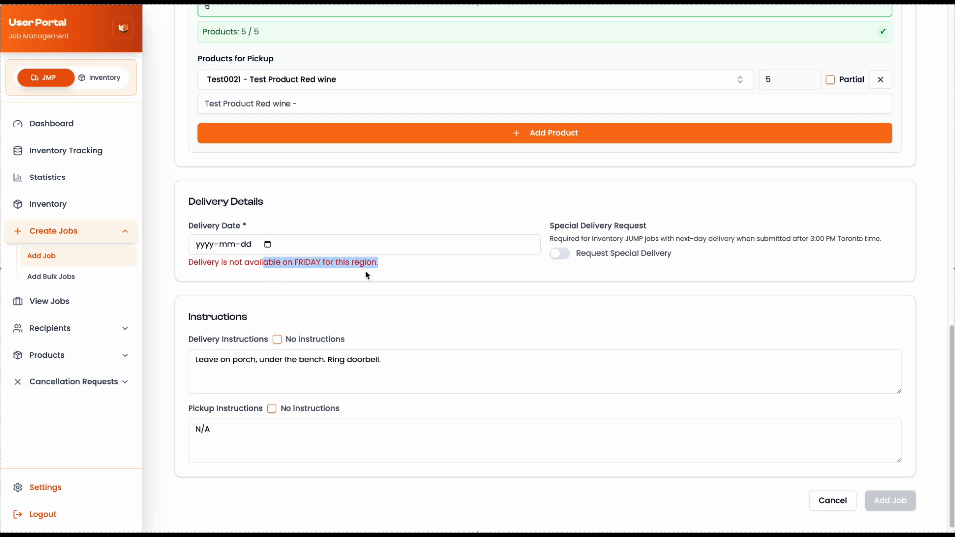
click(268, 246)
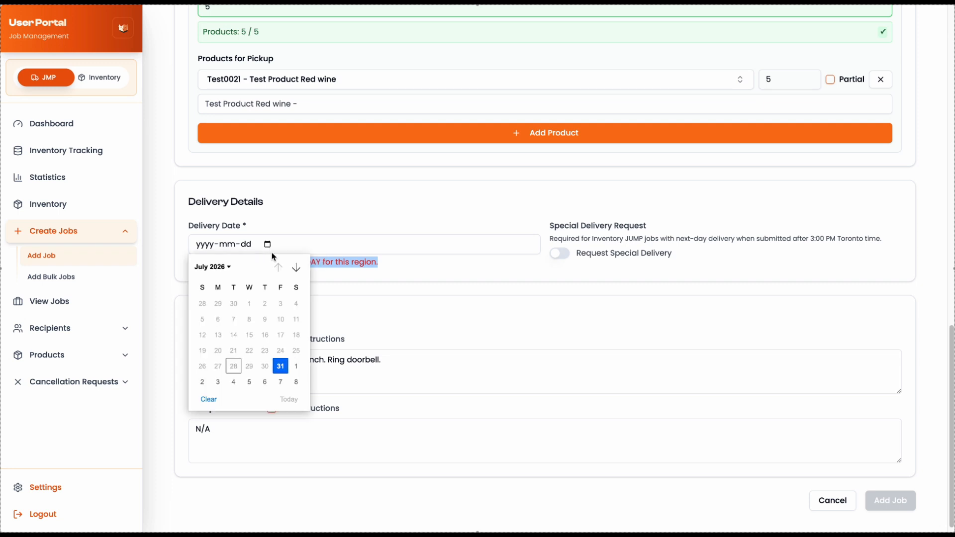
click(222, 384)
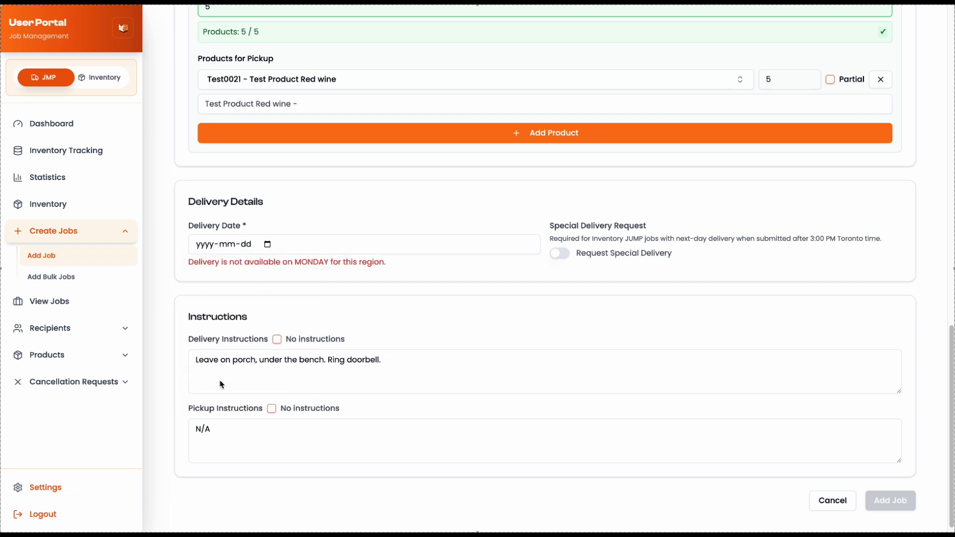
Try 5 August 2026 as the delivery date and set it to 6 August 2026.
click(268, 245)
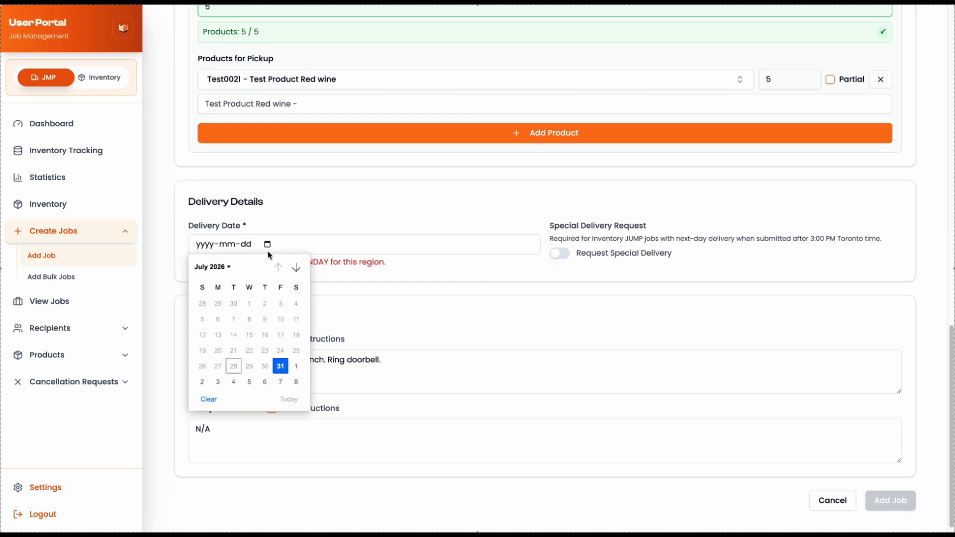
click(248, 383)
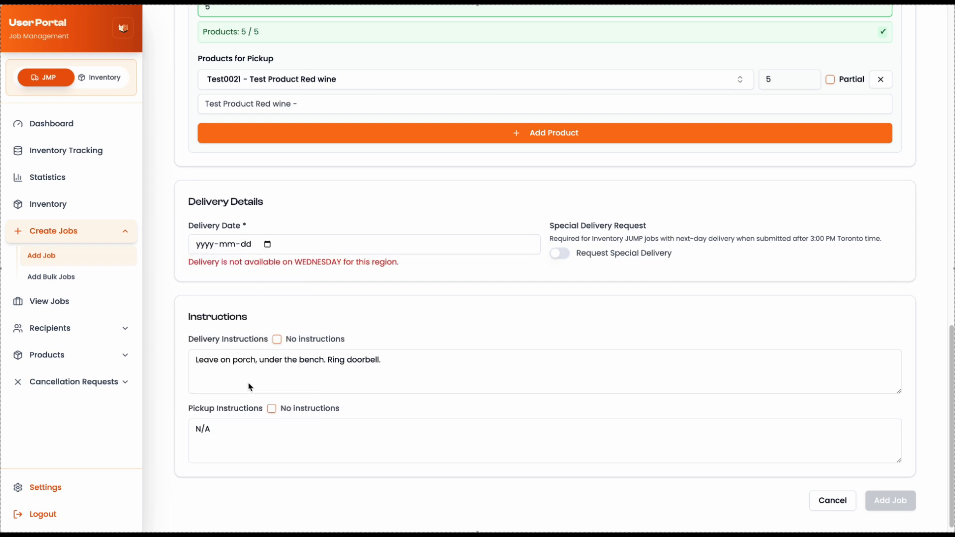
click(268, 245)
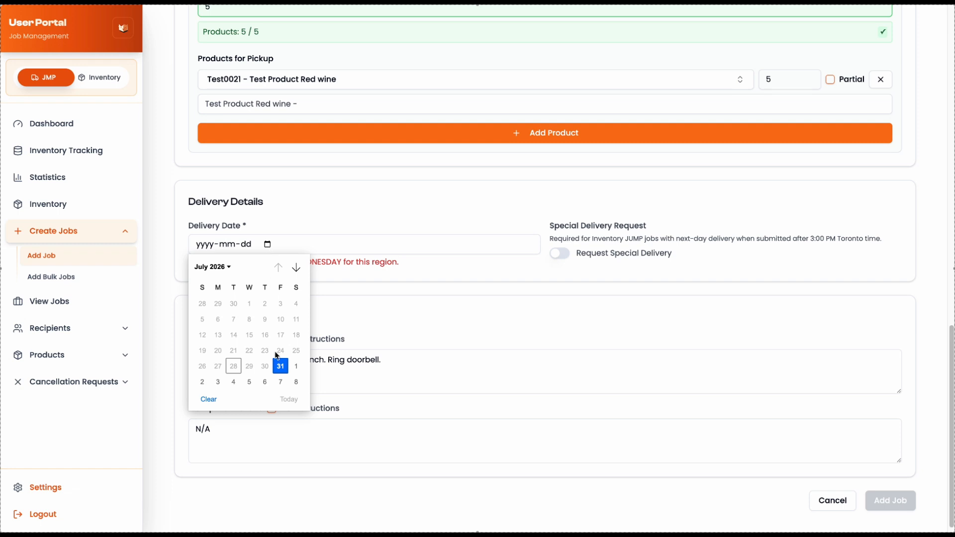
click(265, 382)
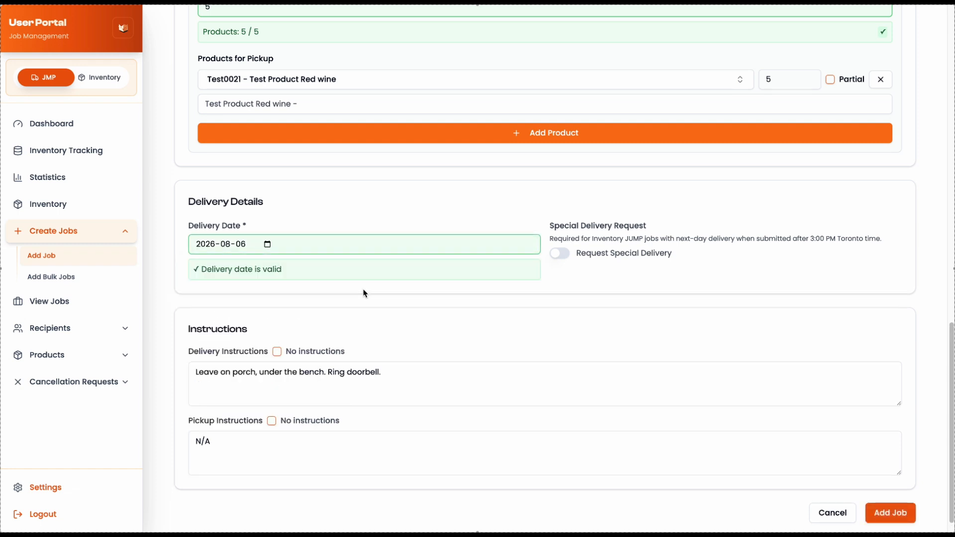
scroll(363, 293, down, 1)
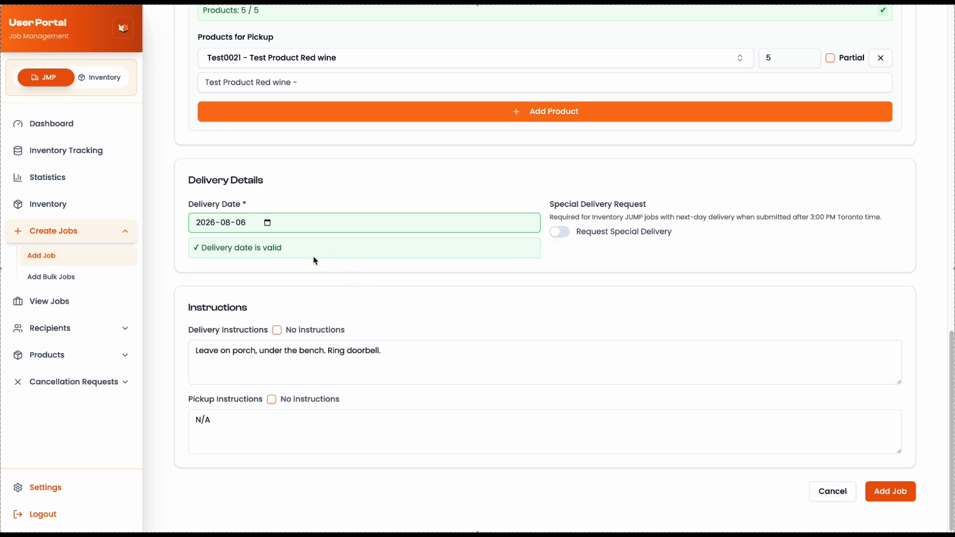
Switch the special delivery request on and off again, and submit the job.
click(561, 235)
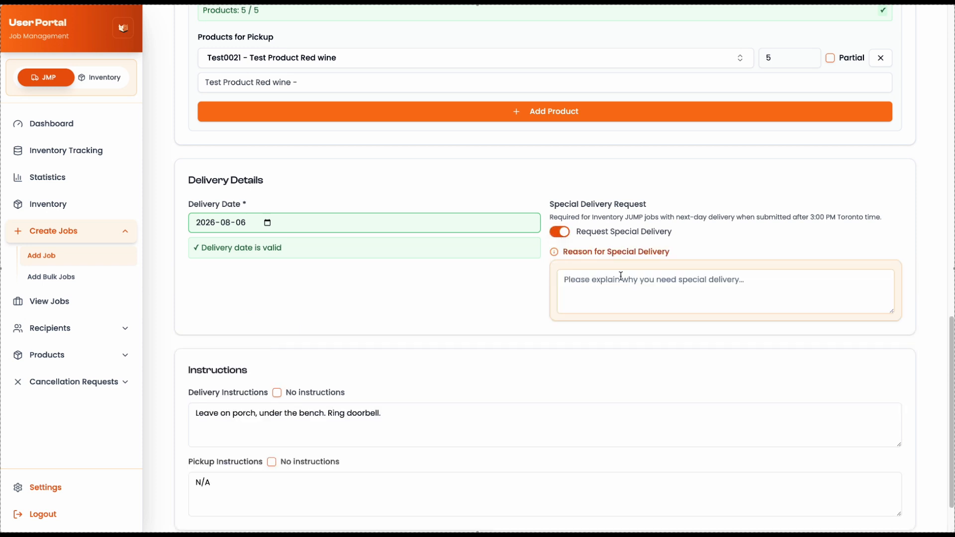
click(568, 240)
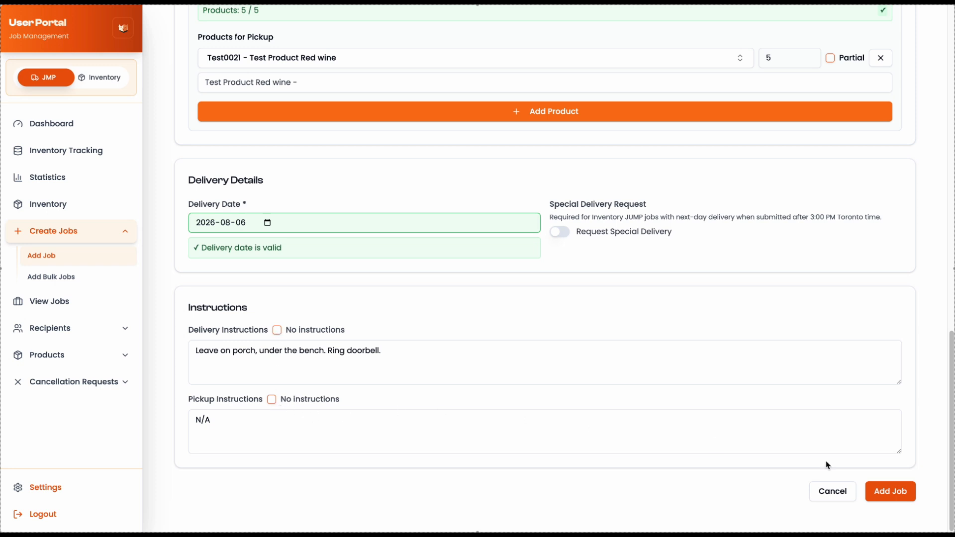
click(890, 493)
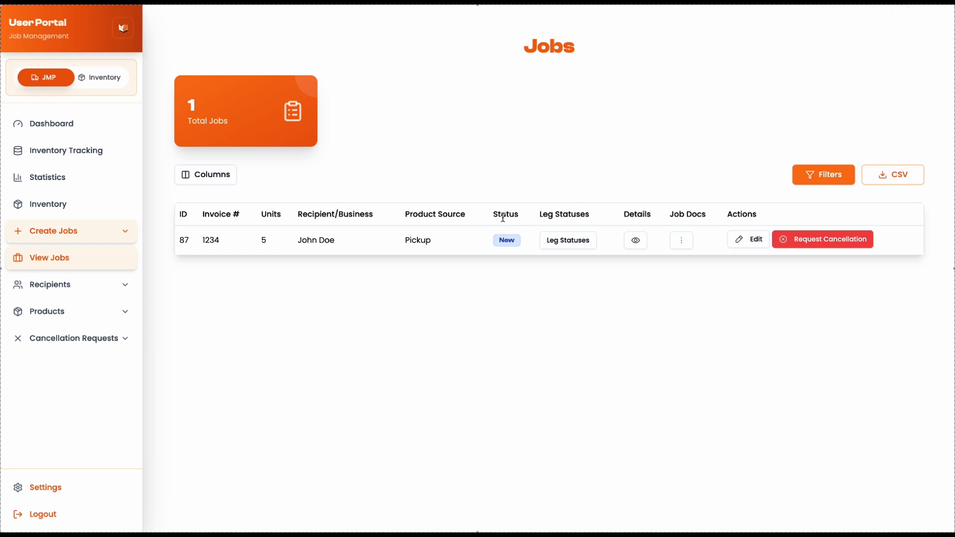
Review the new job's status and details in the jobs list and view its invoice PDF.
drag(495, 215, 523, 215)
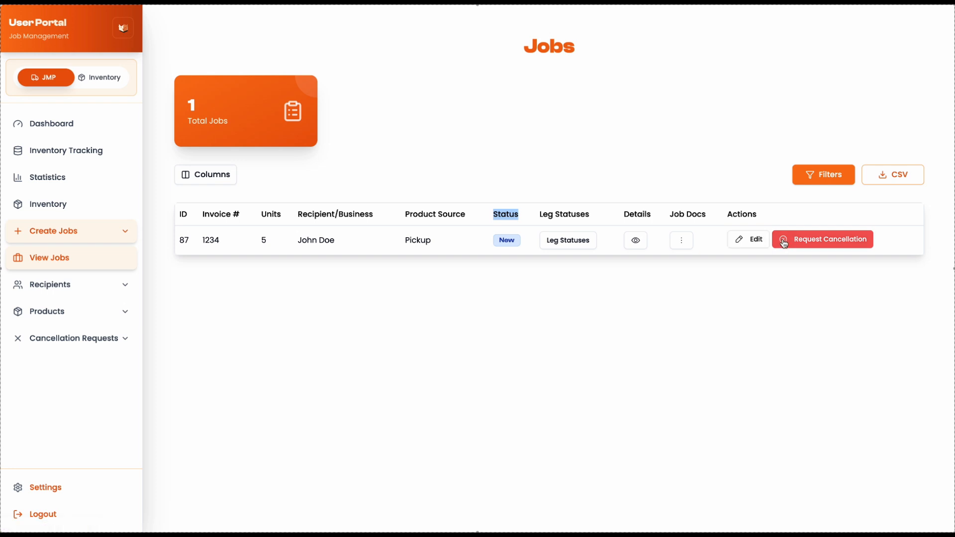
click(635, 243)
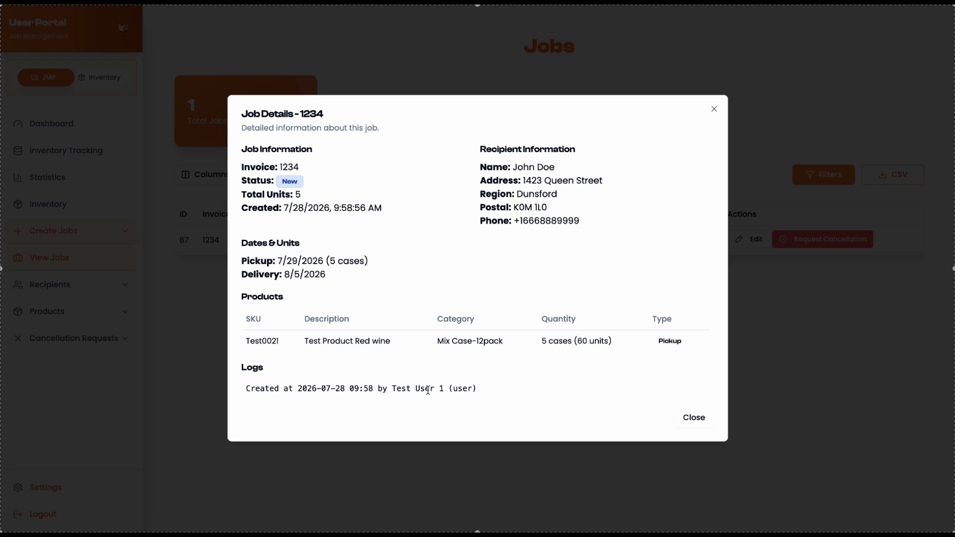
click(694, 419)
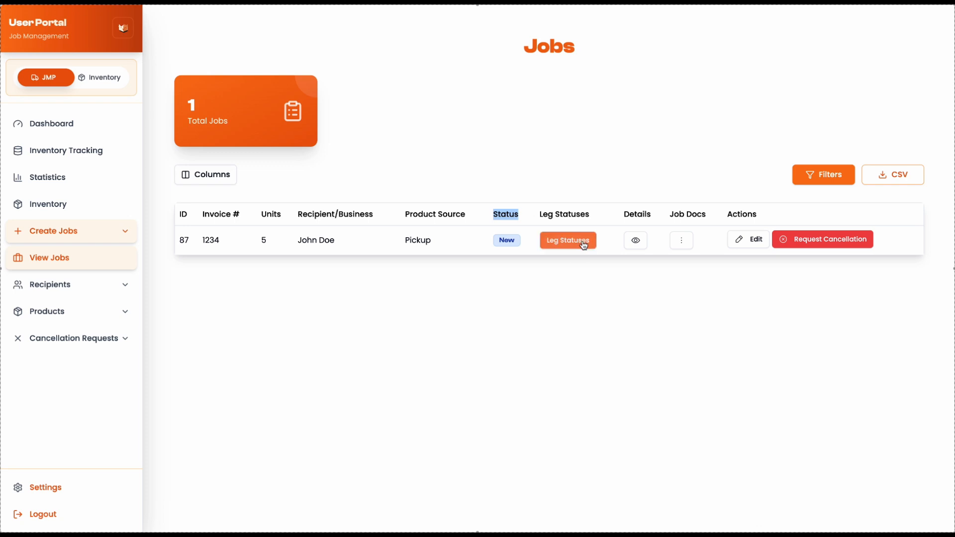
click(686, 244)
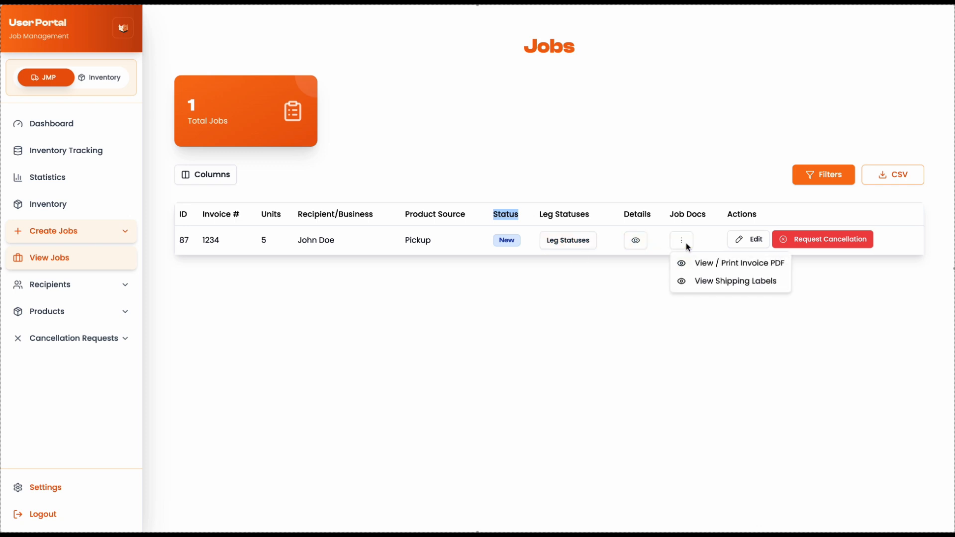
click(713, 264)
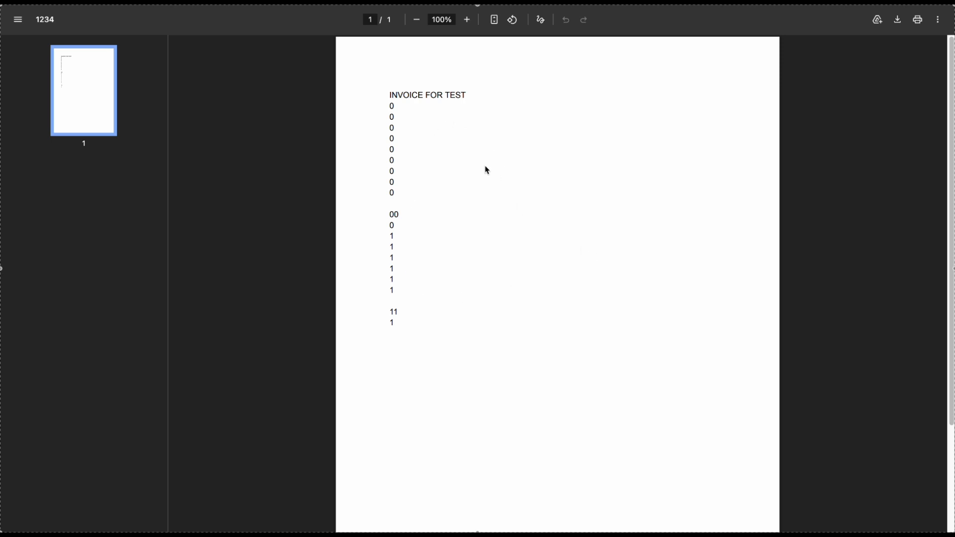
key(super+w)
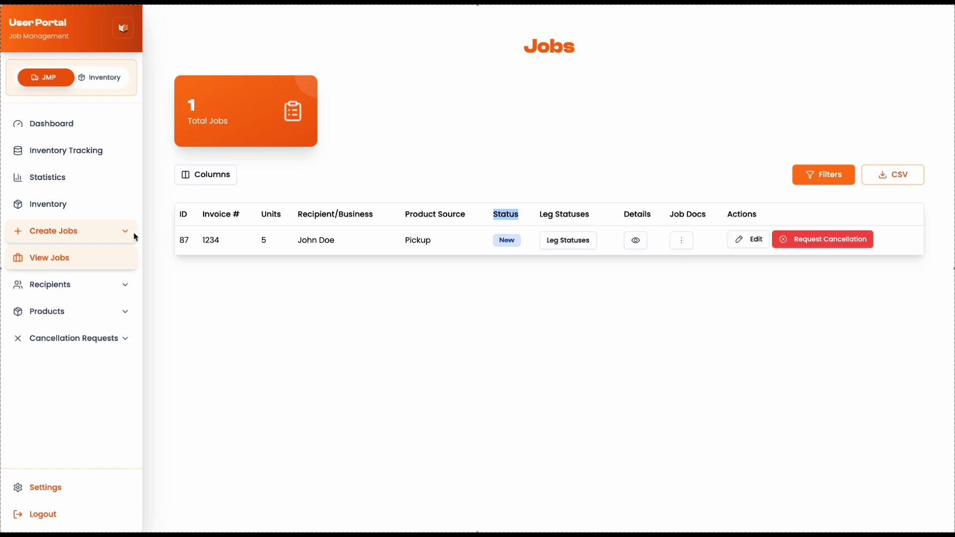
Start another new job and choose Test Recipient as its saved recipient in place of Licensee Restaurant.
click(75, 234)
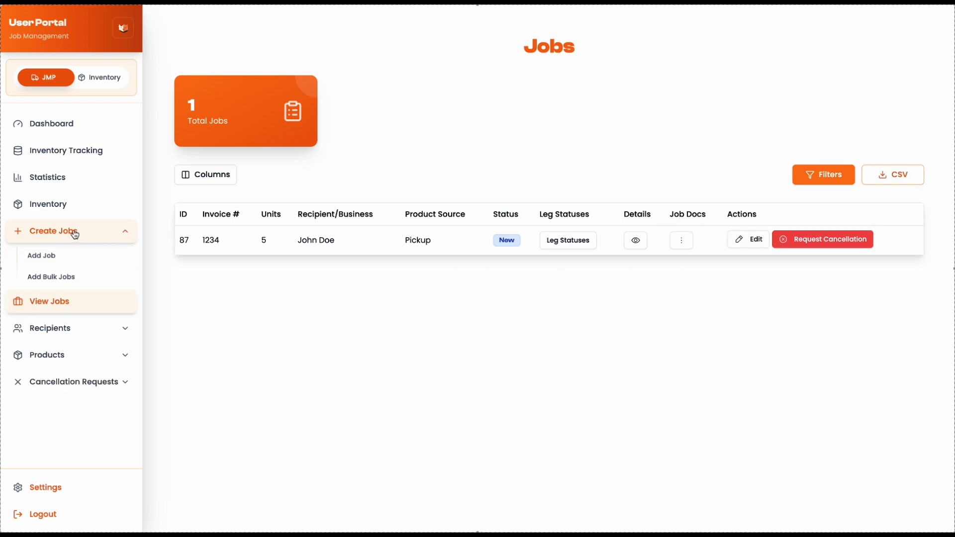
click(63, 260)
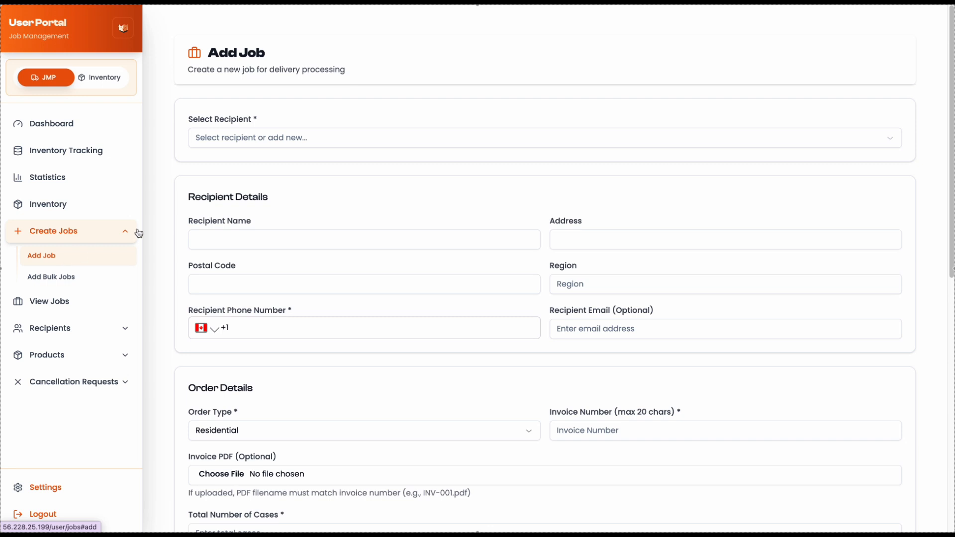
click(235, 142)
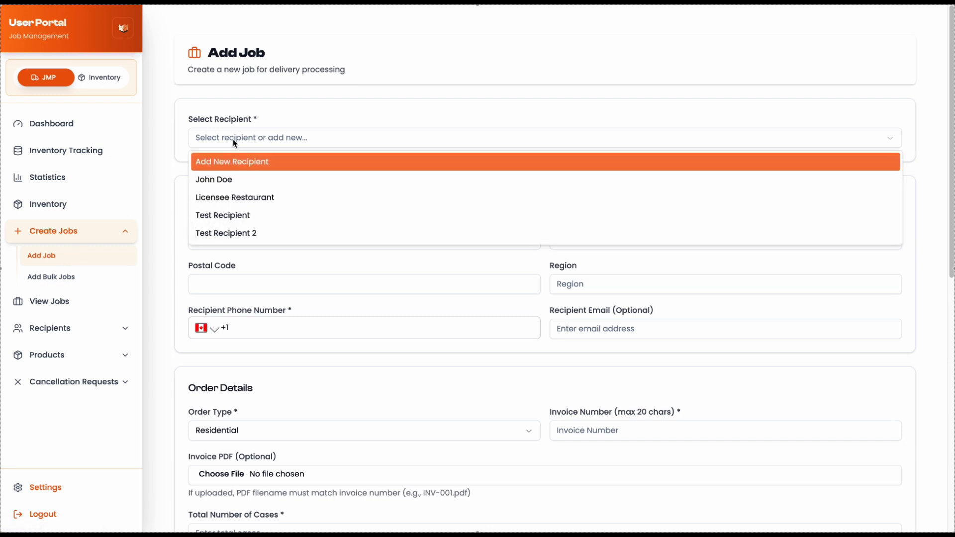
click(229, 197)
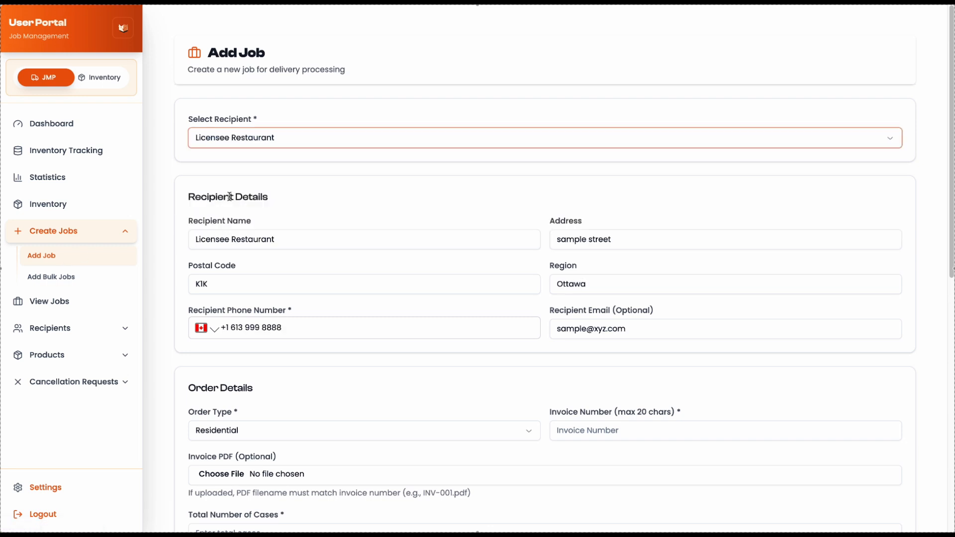
scroll(282, 229, down, 2)
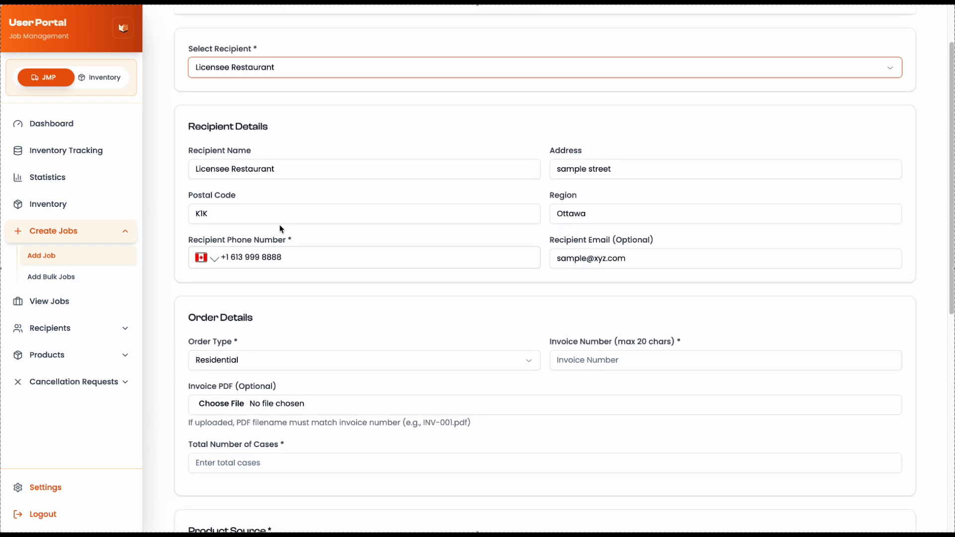
click(271, 68)
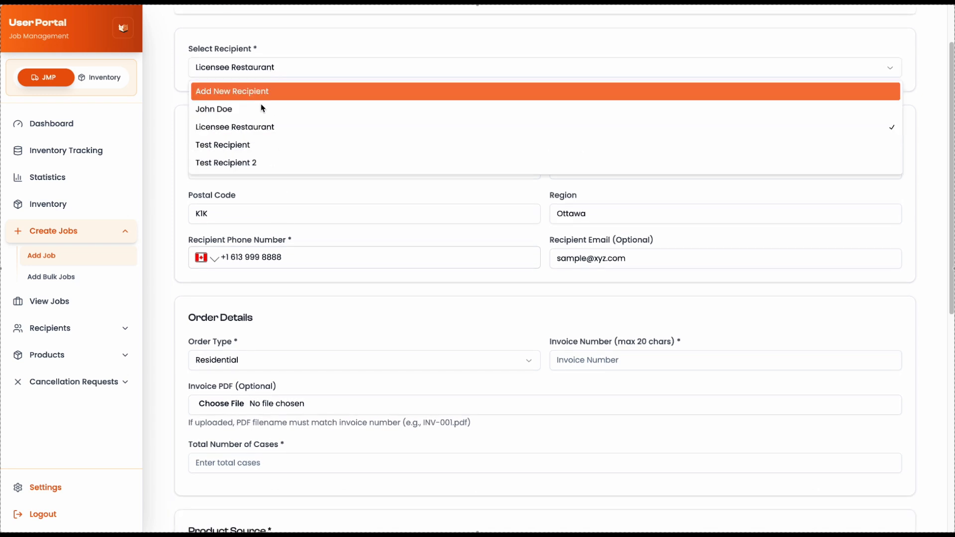
click(244, 146)
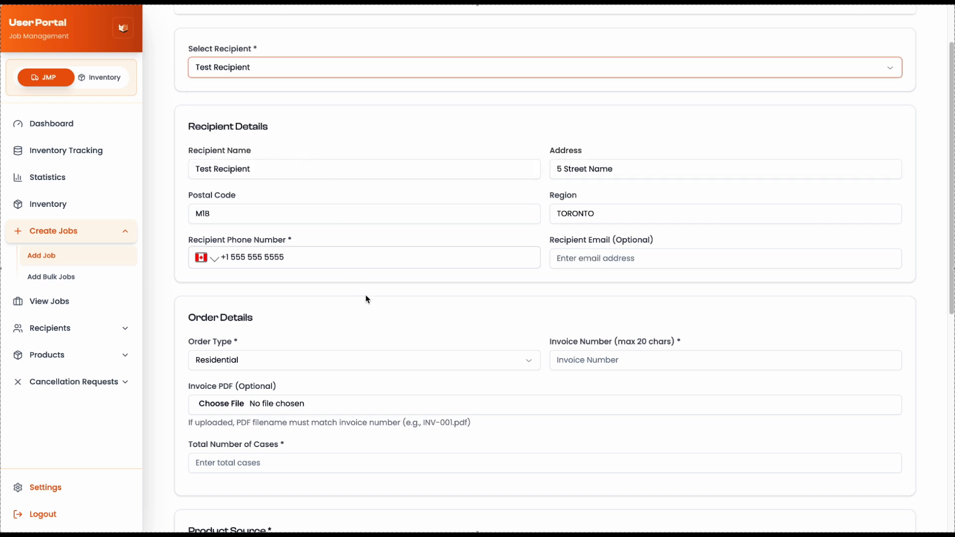
Set the order type to Commercial and the invoice number to 1234.
scroll(366, 298, down, 2)
click(351, 289)
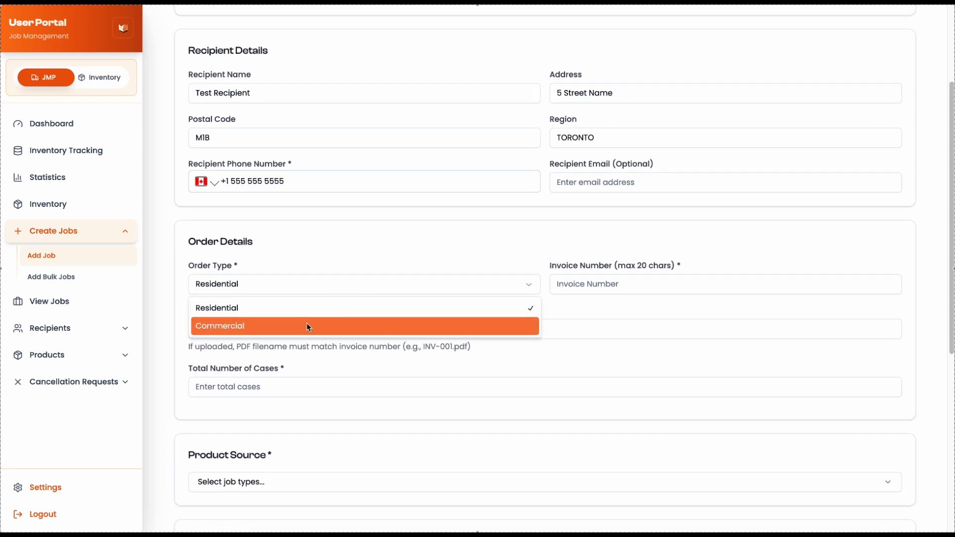
click(308, 323)
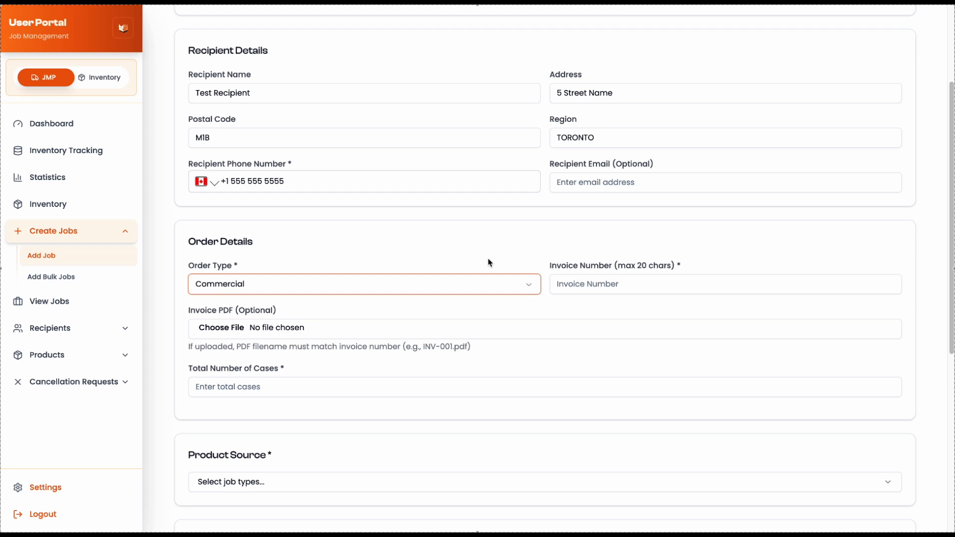
click(573, 283)
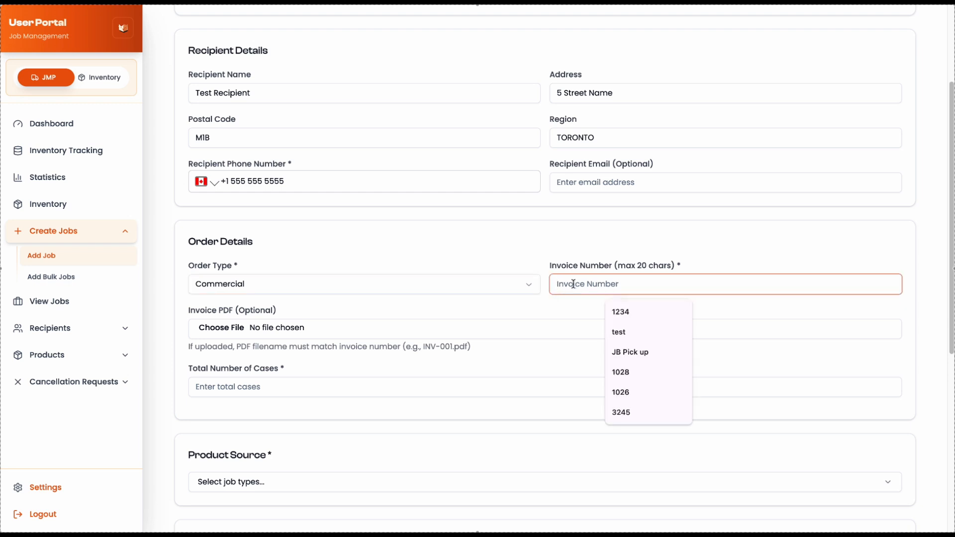
text(1234)
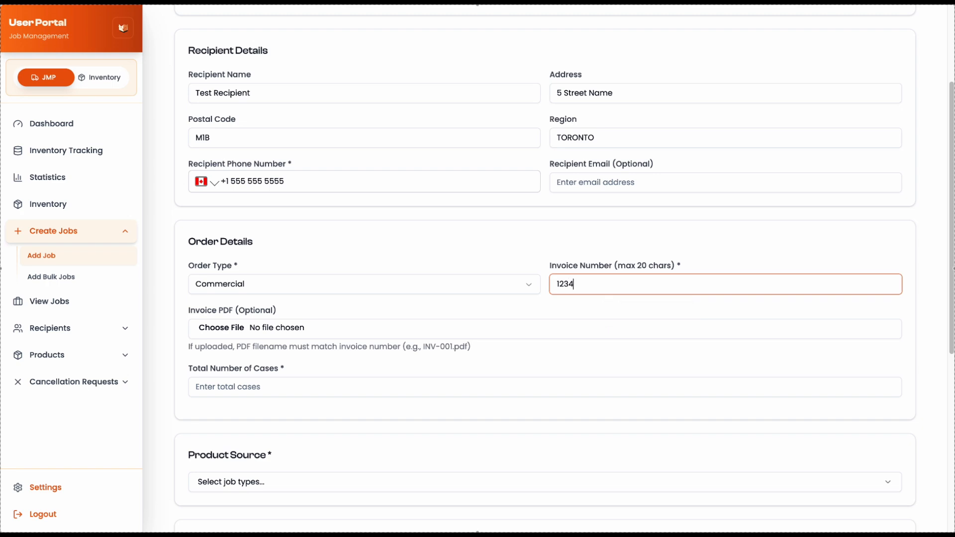
Attach 1234.pdf as the invoice PDF and set the total number of cases to 4.
click(321, 330)
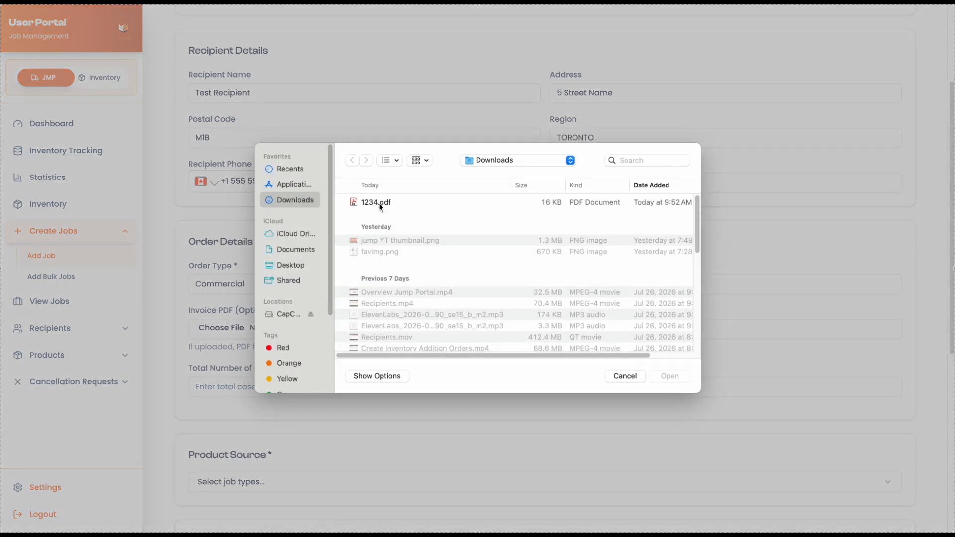
double_click(382, 207)
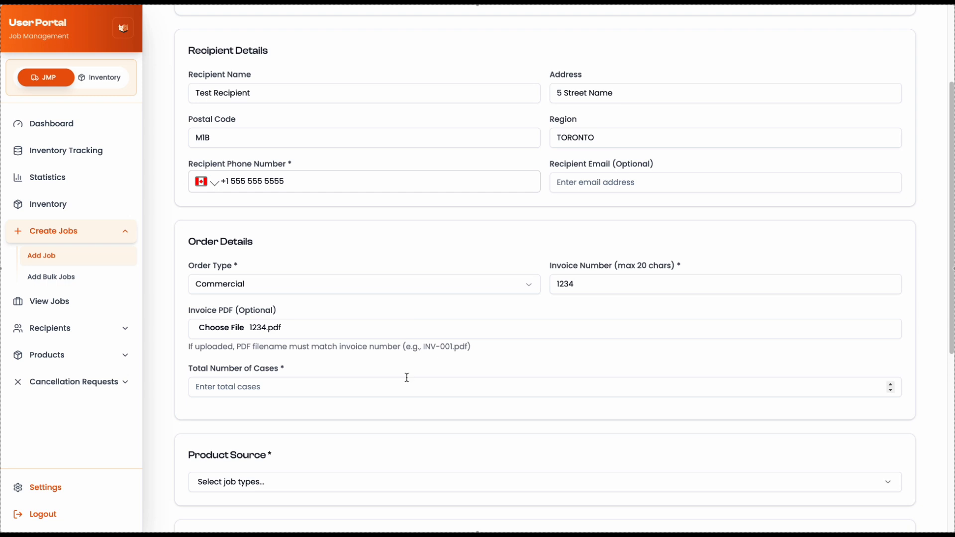
scroll(405, 377, down, 3)
click(307, 306)
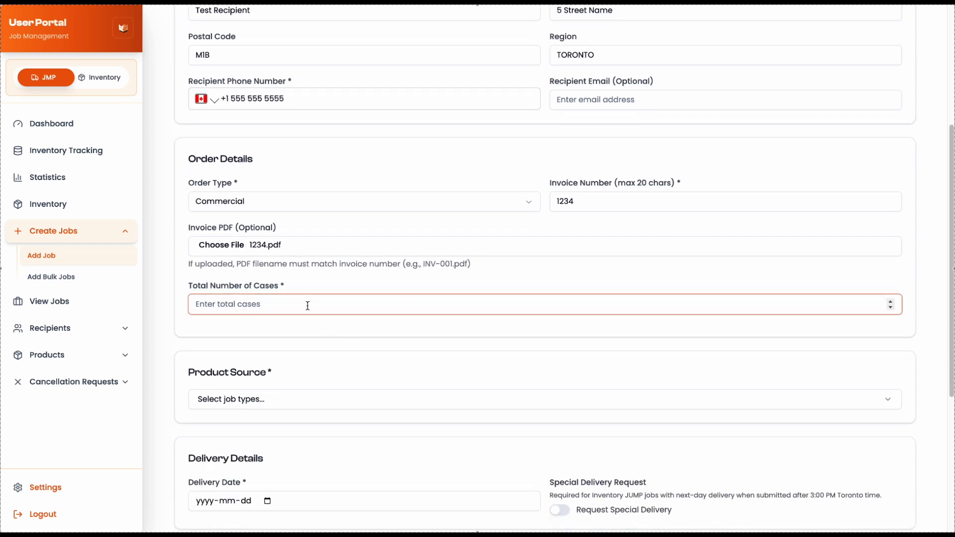
text(4)
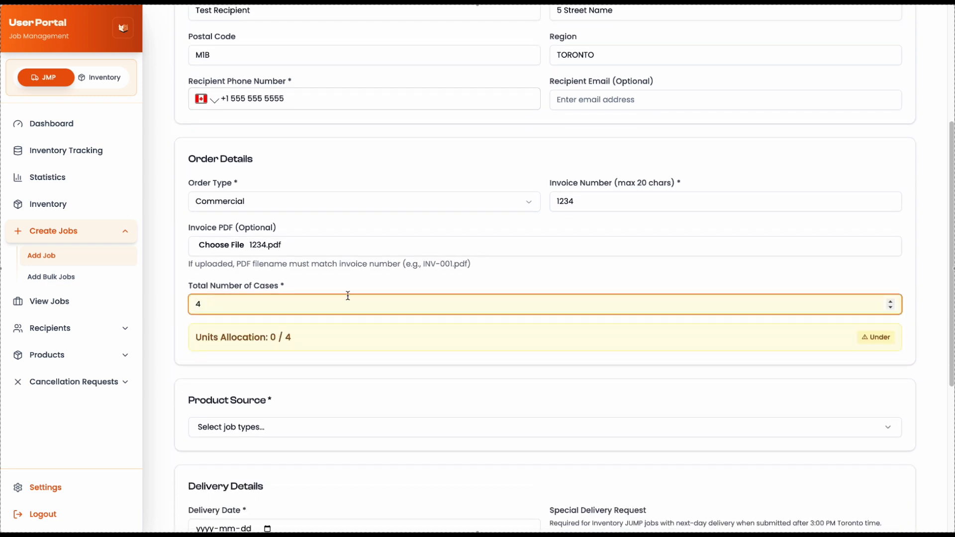
click(438, 282)
Choose Inventory as the product source and set its number of units to 4.
scroll(438, 274, down, 1)
scroll(436, 274, down, 3)
click(308, 264)
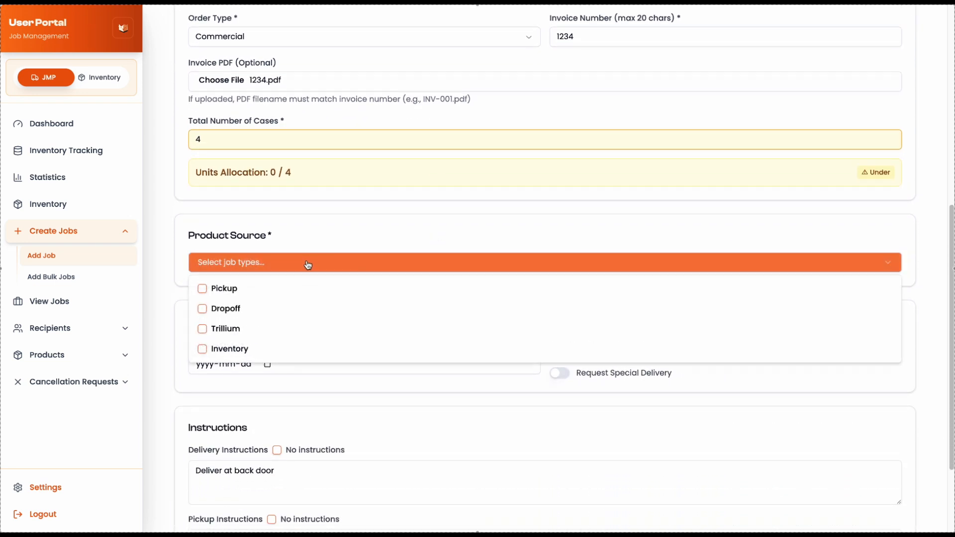
click(203, 349)
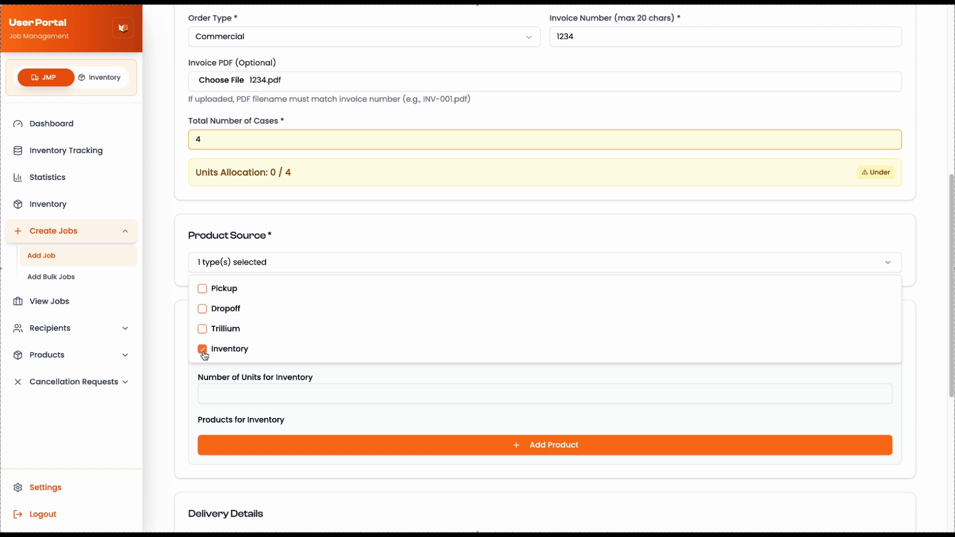
click(197, 374)
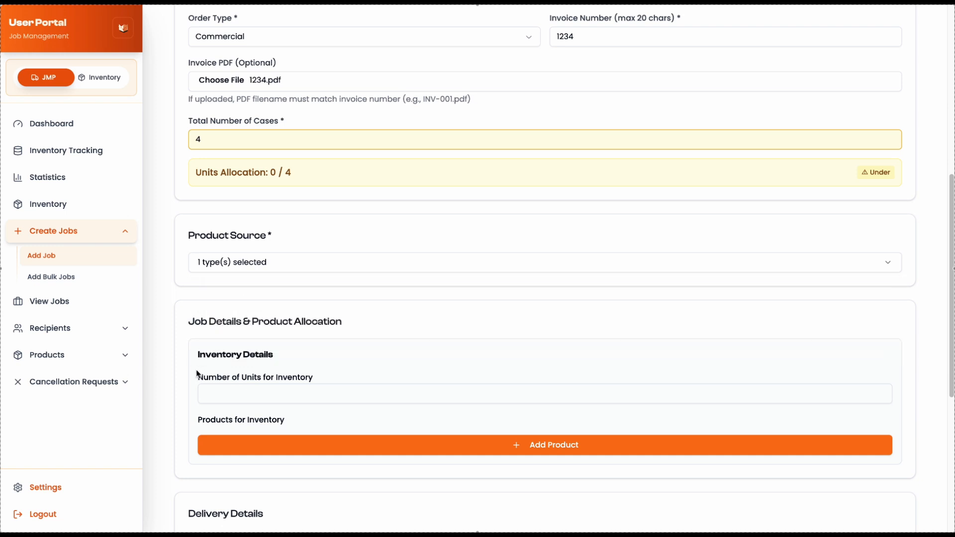
scroll(327, 332, down, 3)
click(300, 265)
text(4)
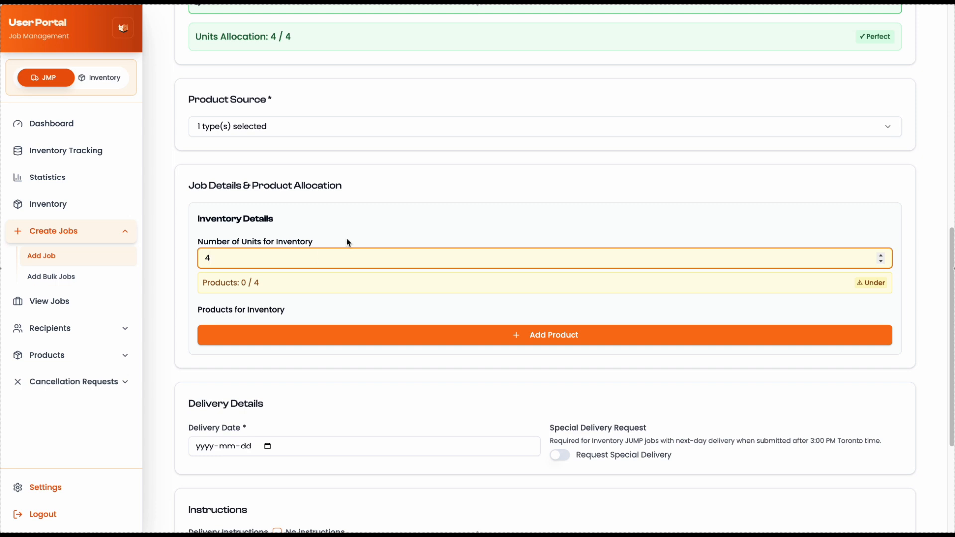
Add SKU011 - Product Description 11 to the inventory products with a quantity of 4.
click(397, 336)
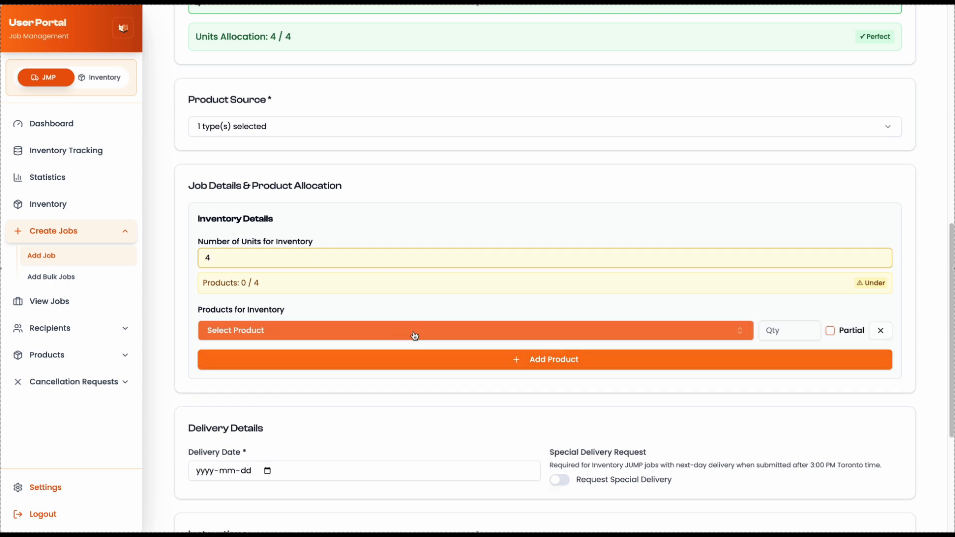
click(414, 337)
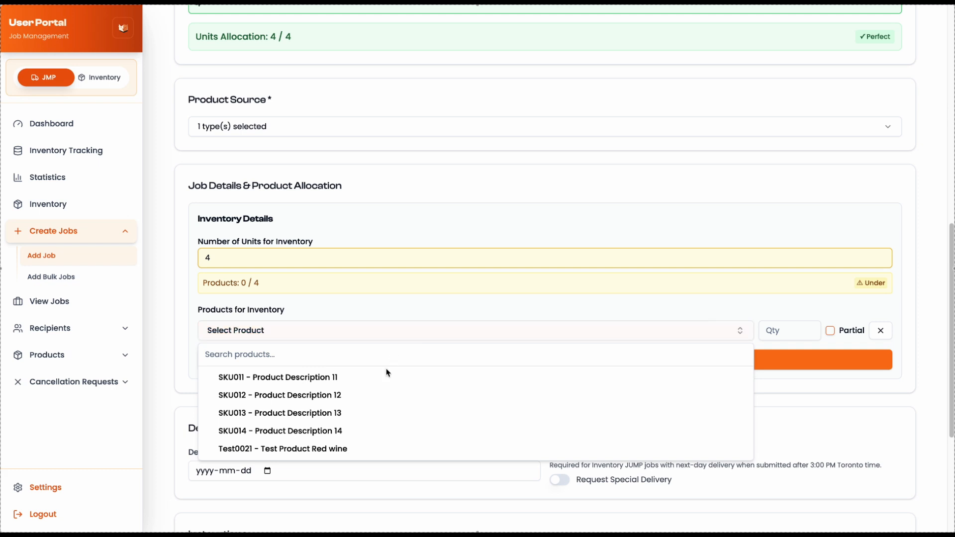
click(351, 384)
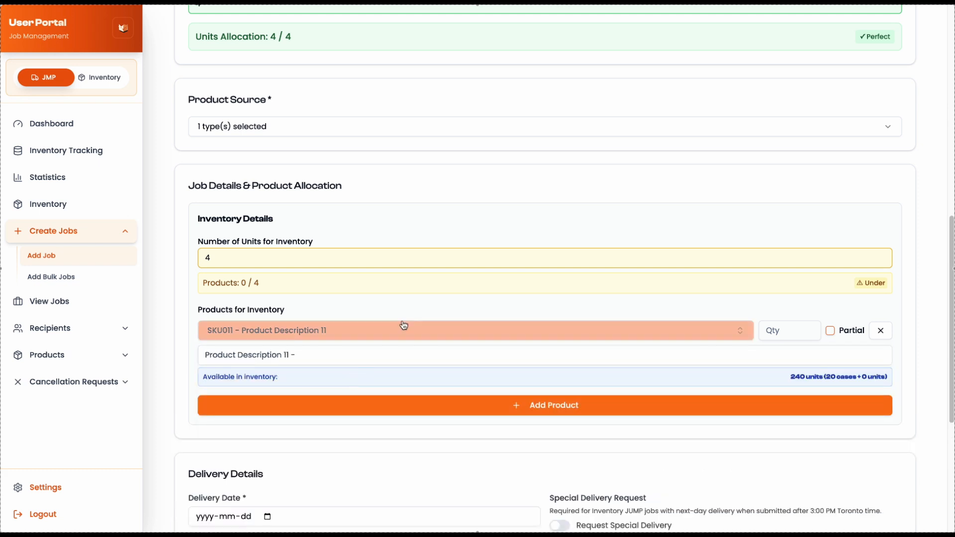
scroll(418, 310, down, 1)
scroll(419, 314, down, 2)
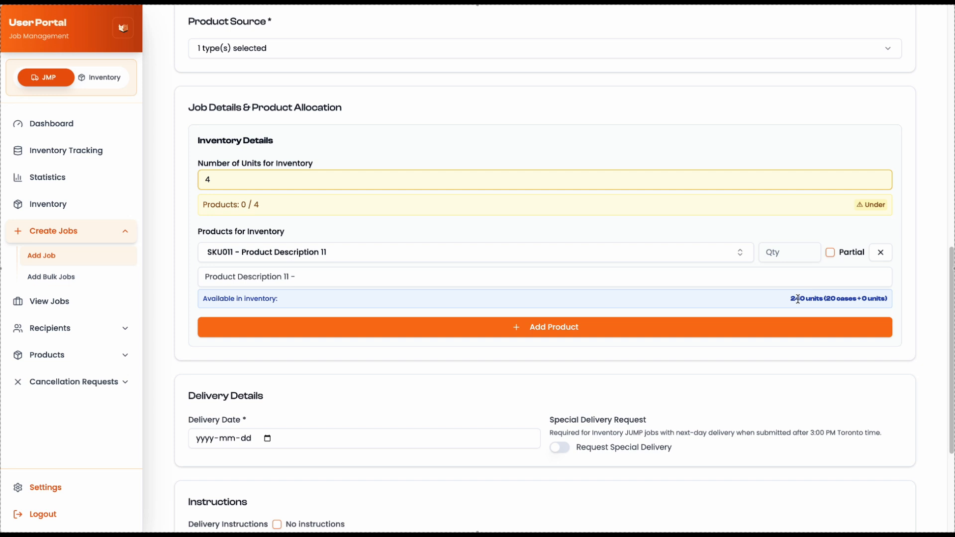
drag(794, 299, 882, 299)
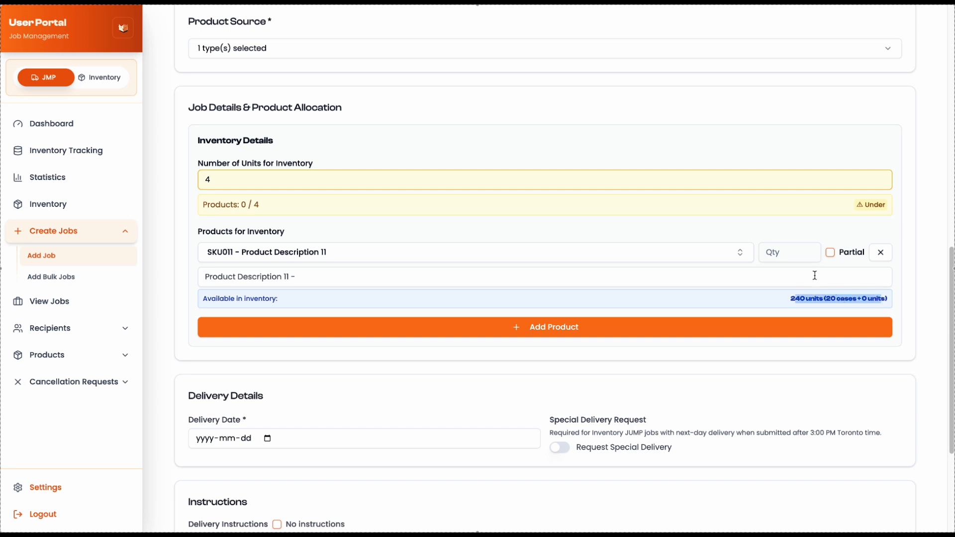
click(778, 254)
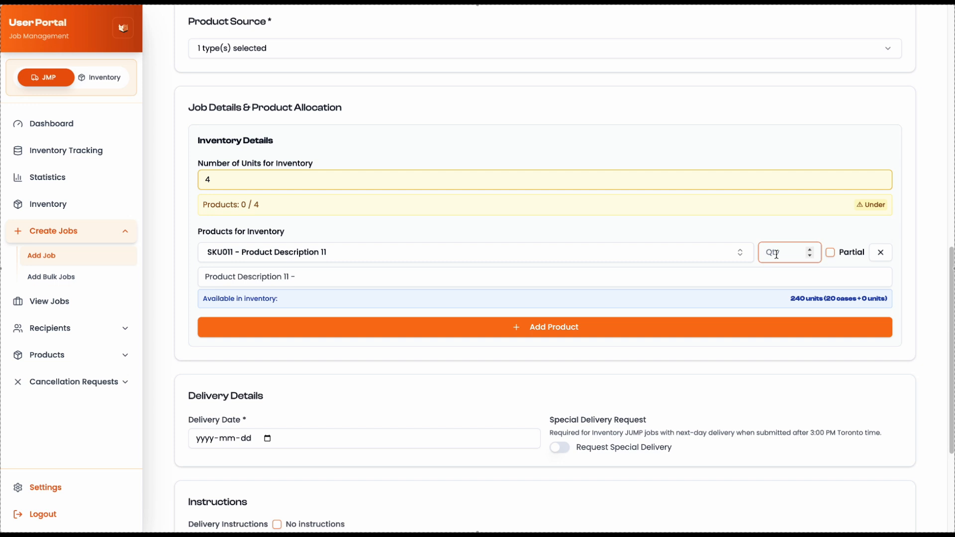
text(4)
Set both the total number of cases and the number of inventory units to 21.
scroll(777, 254, up, 5)
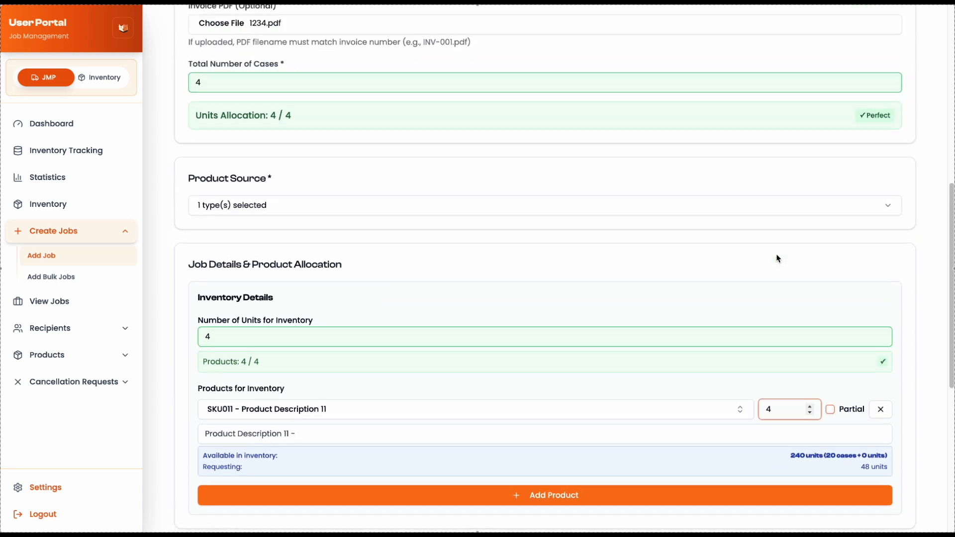
click(207, 102)
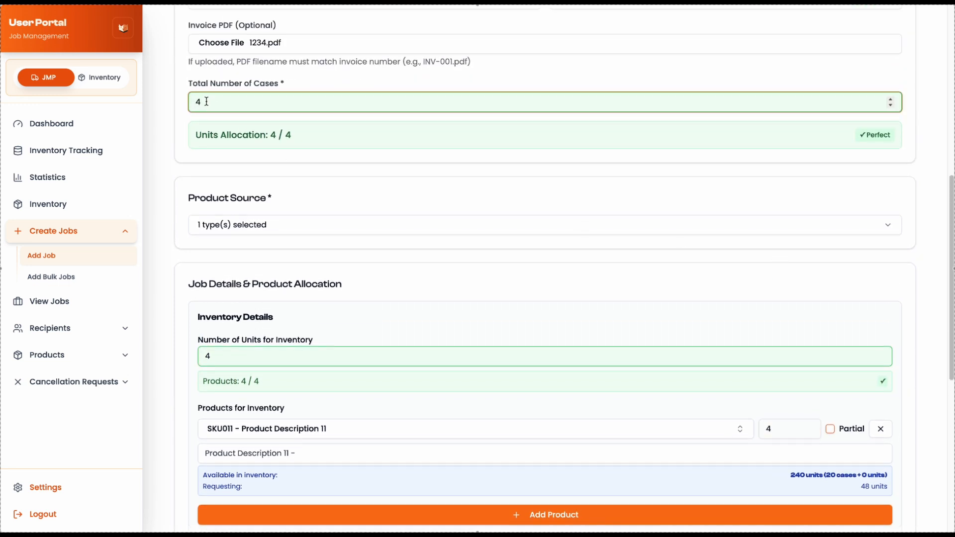
key(BackSpace)
text(21)
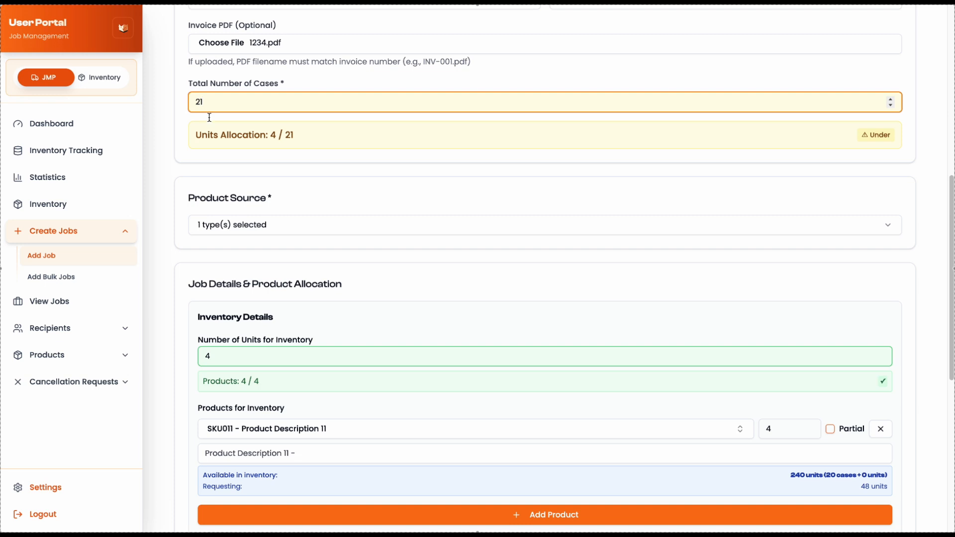
click(241, 356)
key(BackSpace)
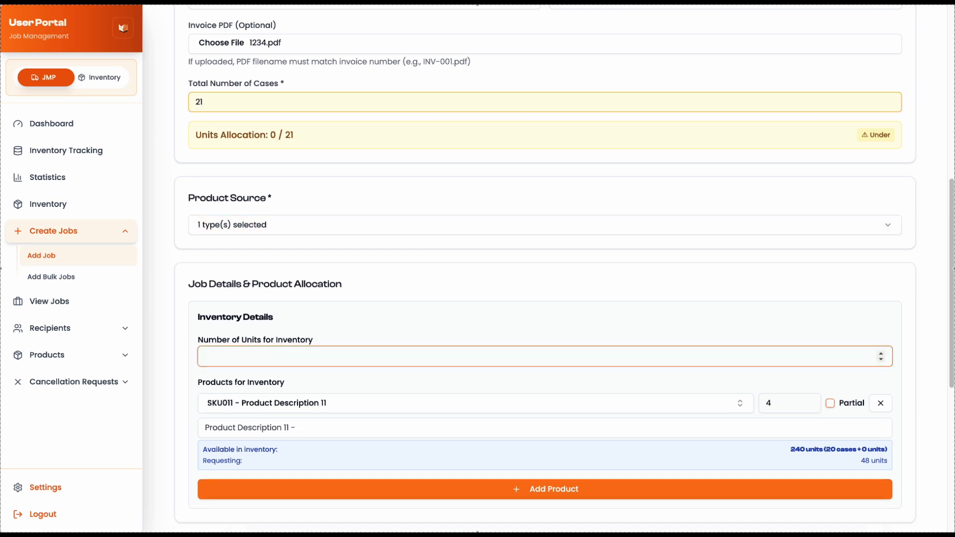
text(21)
Try 26 as the number of inventory units and set it back to 21.
scroll(294, 330, down, 4)
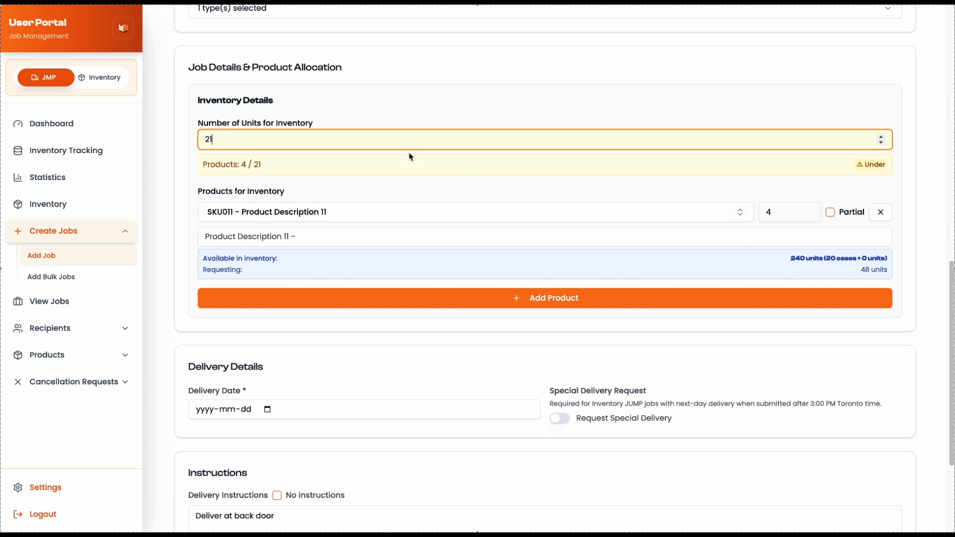
scroll(407, 147, up, 5)
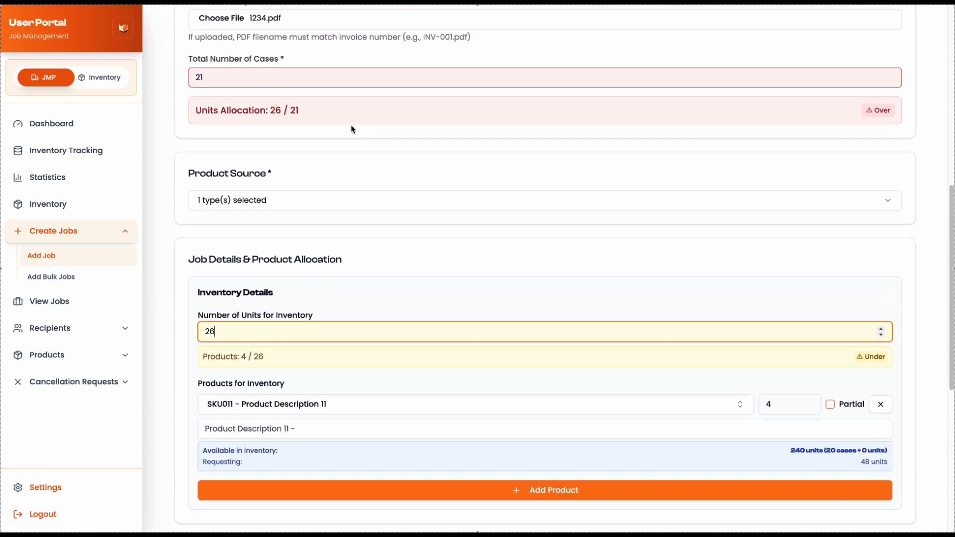
scroll(345, 124, up, 1)
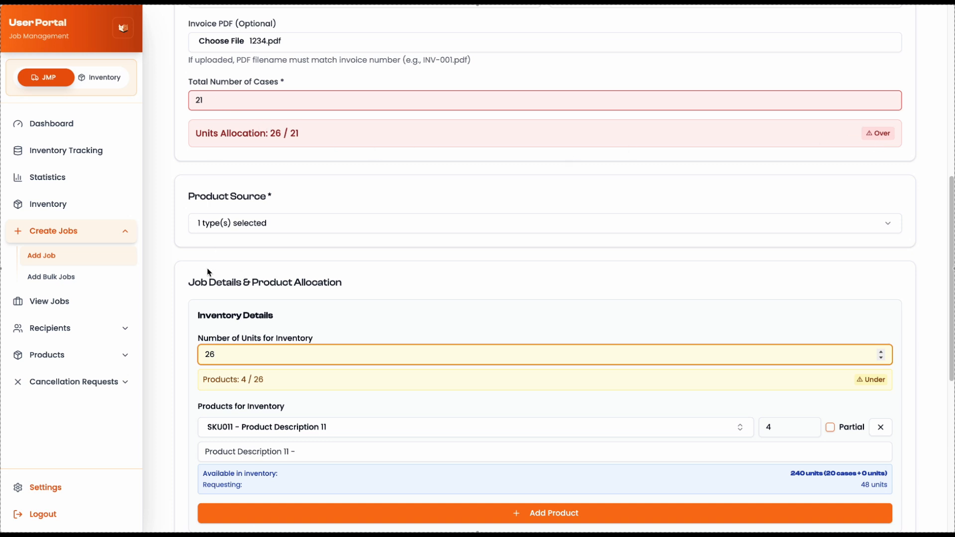
key(BackSpace)
text(1)
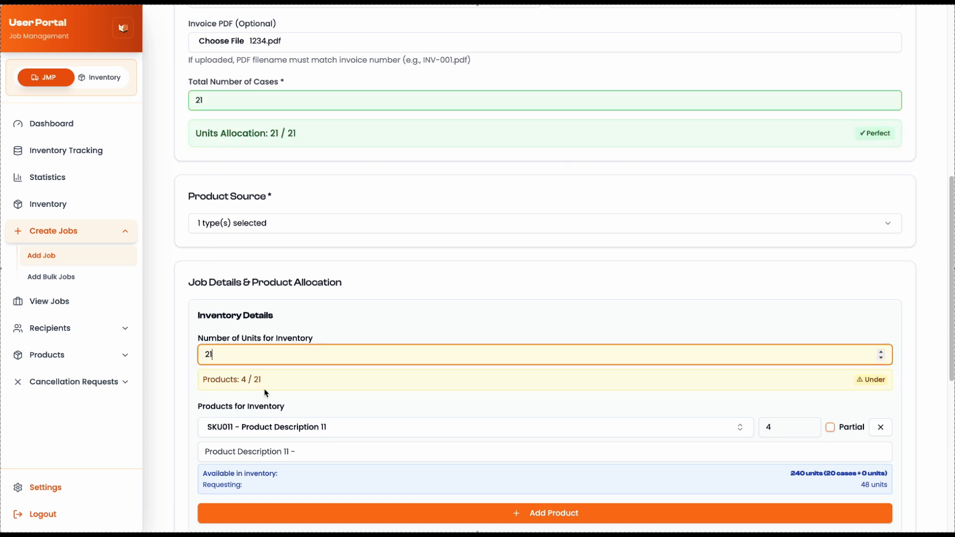
Set the SKU011 quantity to 21 and examine the stock availability notice for that request.
scroll(267, 395, down, 1)
scroll(266, 395, down, 1)
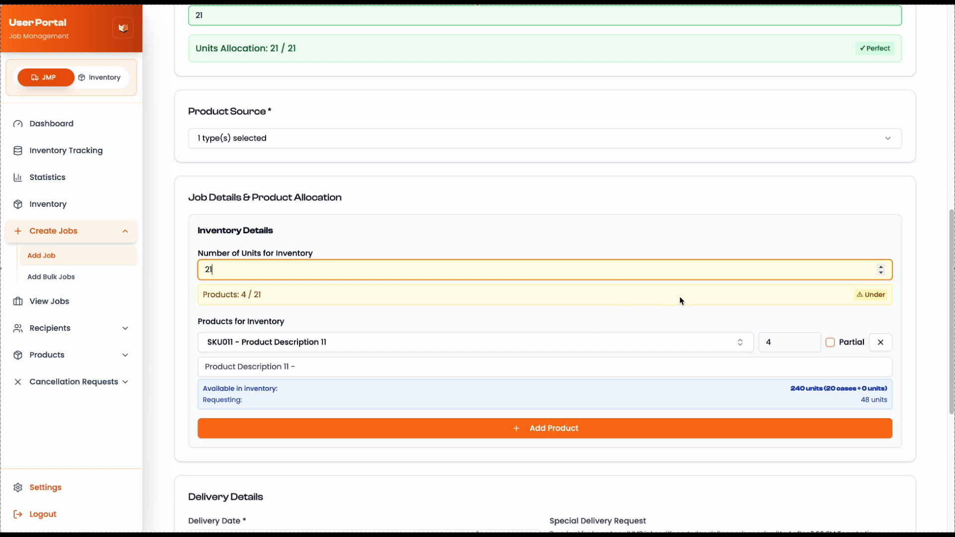
click(778, 342)
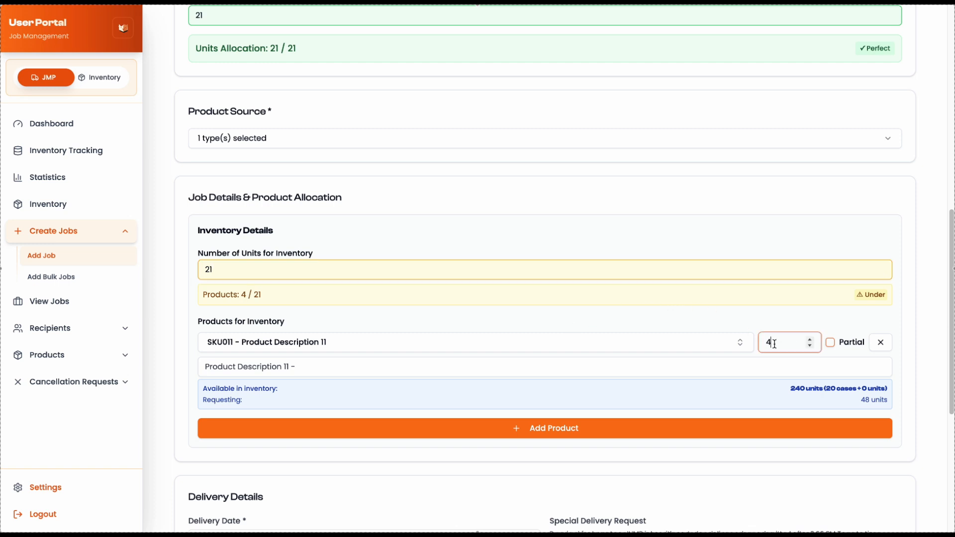
key(BackSpace)
text(21)
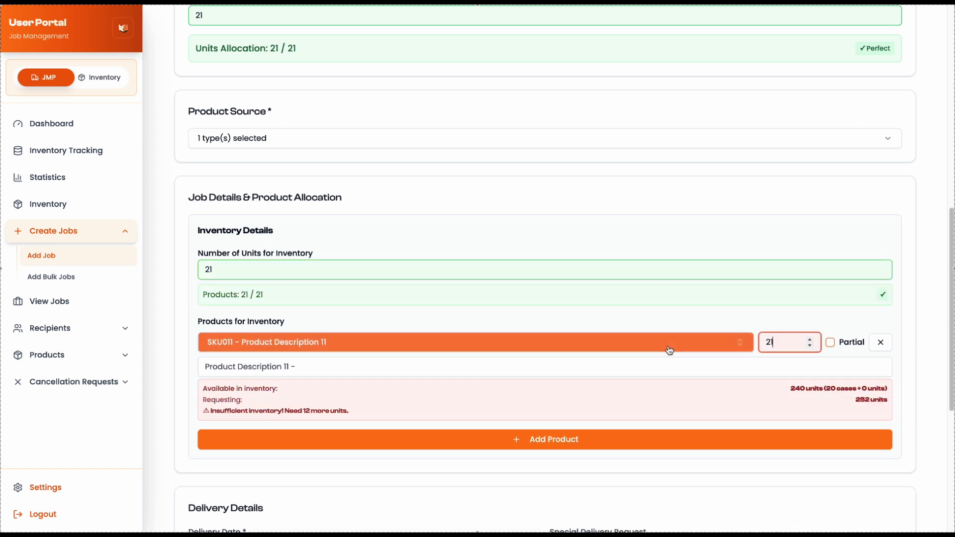
scroll(631, 387, down, 1)
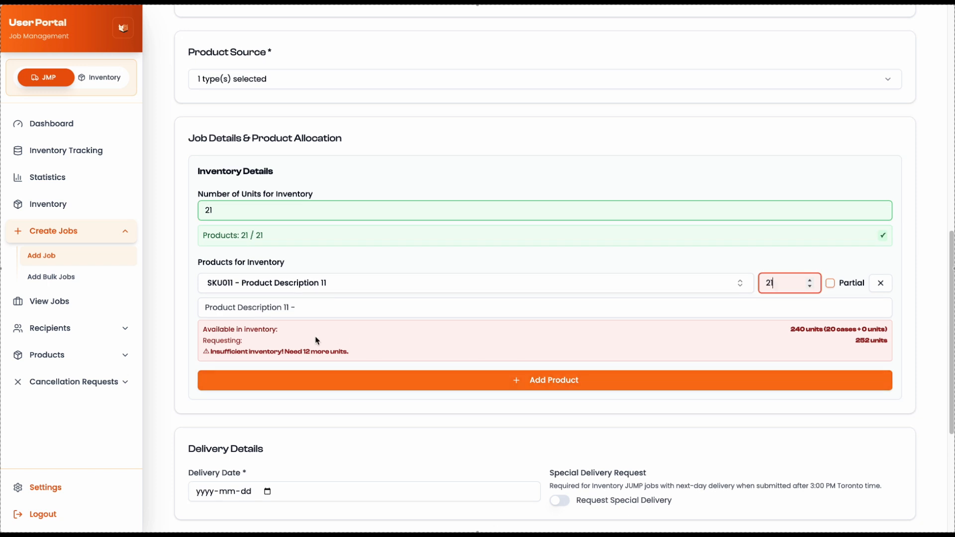
drag(217, 352, 354, 353)
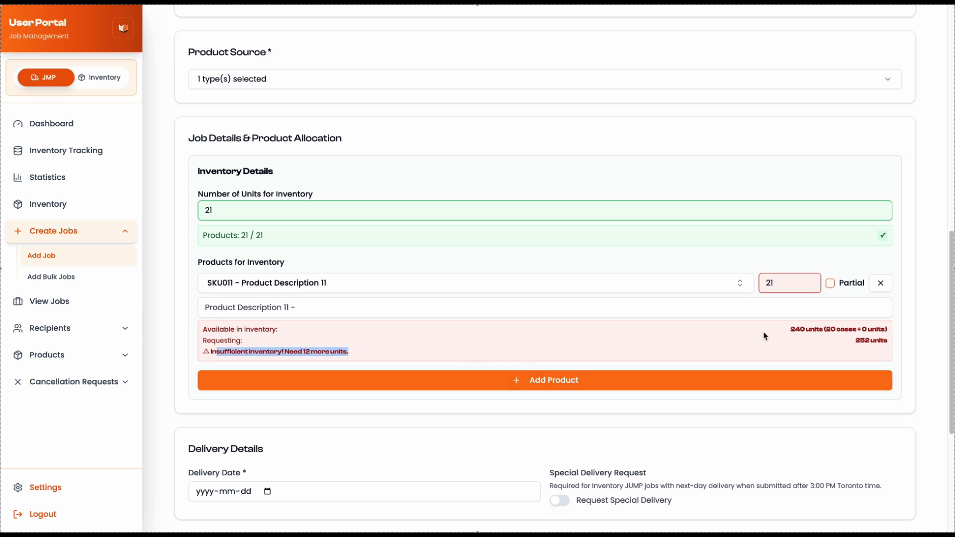
Set the total number of cases to 4.
scroll(552, 268, up, 2)
scroll(552, 269, up, 2)
click(204, 167)
key(BackSpace)
key(BackSpace)
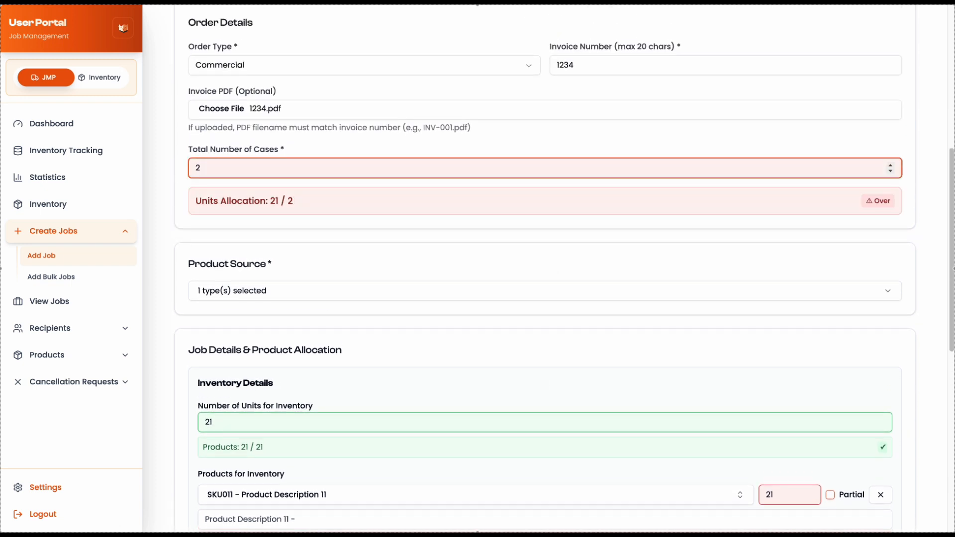
text(4)
Set both the SKU011 quantity and the number of units for inventory to 4.
click(218, 422)
key(BackSpace)
key(BackSpace)
text(4)
key(BackSpace)
text(1)
scroll(592, 395, down, 3)
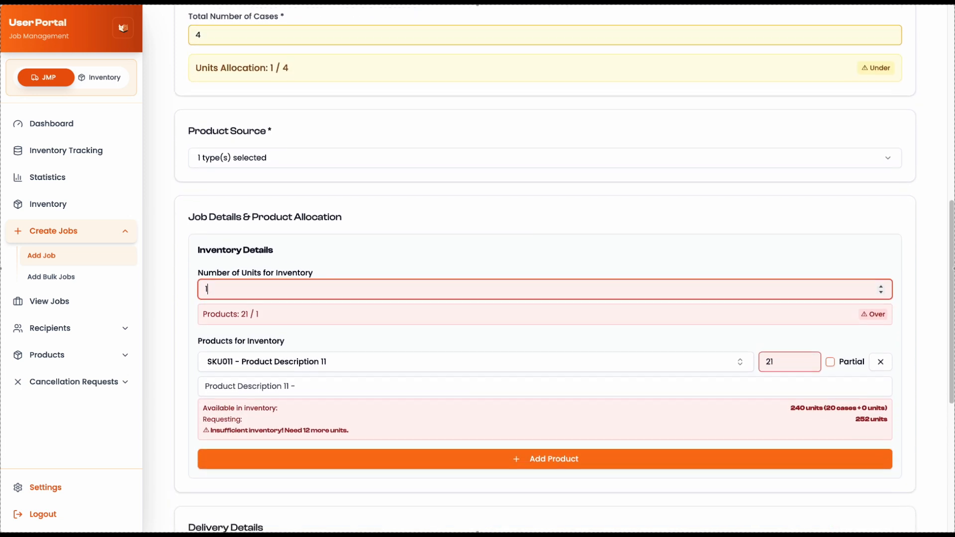
double_click(771, 357)
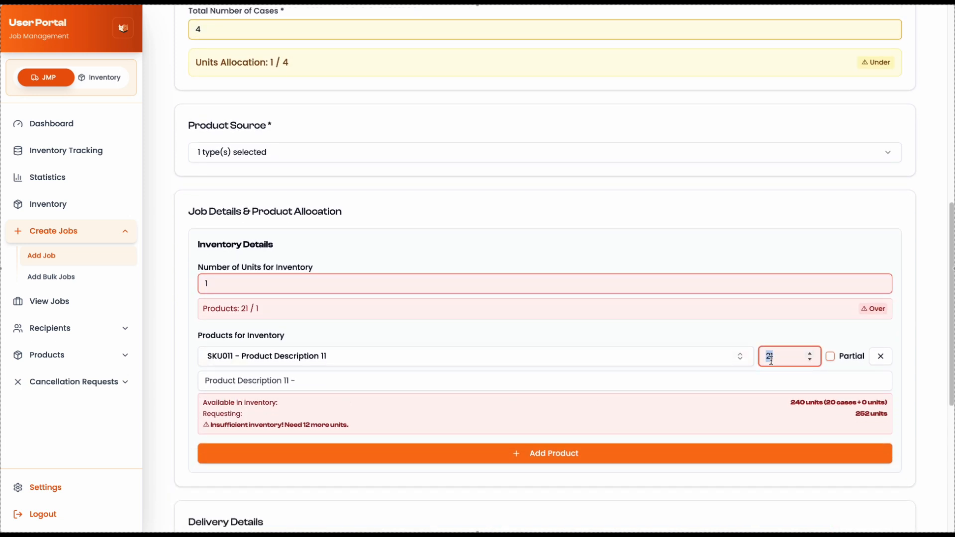
text(4)
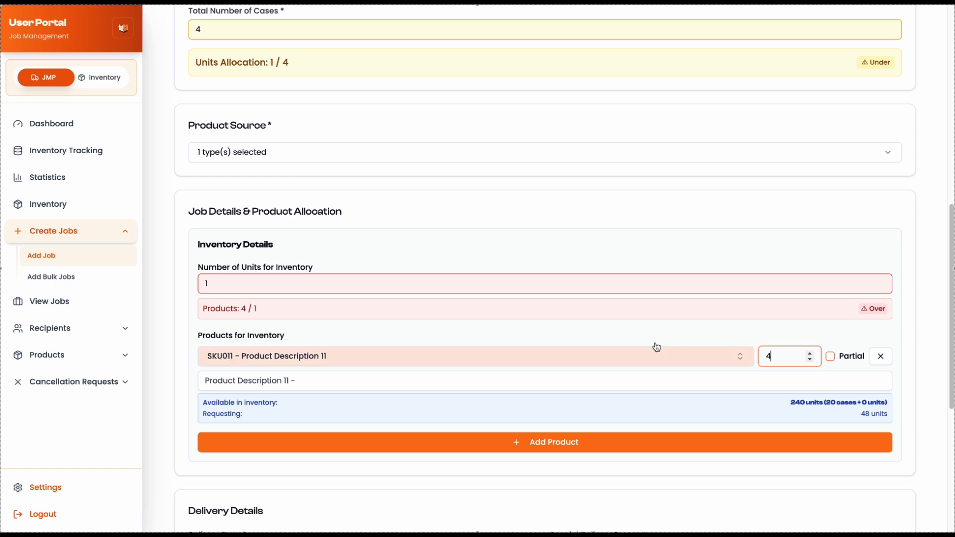
click(298, 287)
key(BackSpace)
text(4)
scroll(529, 259, down, 1)
scroll(528, 258, down, 1)
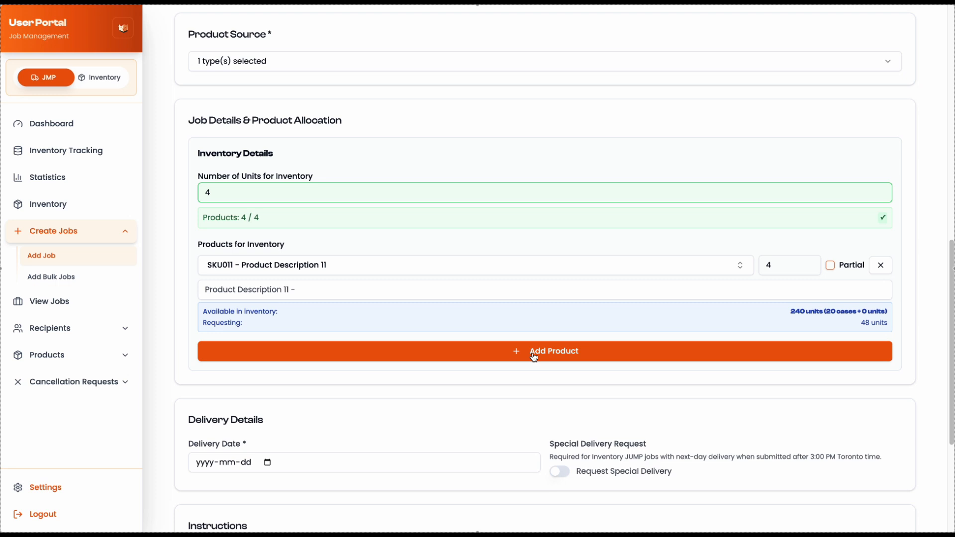
Set the total number of cases for the order to 6.
scroll(534, 357, up, 4)
click(198, 108)
text(4)
key(BackSpace)
text(6)
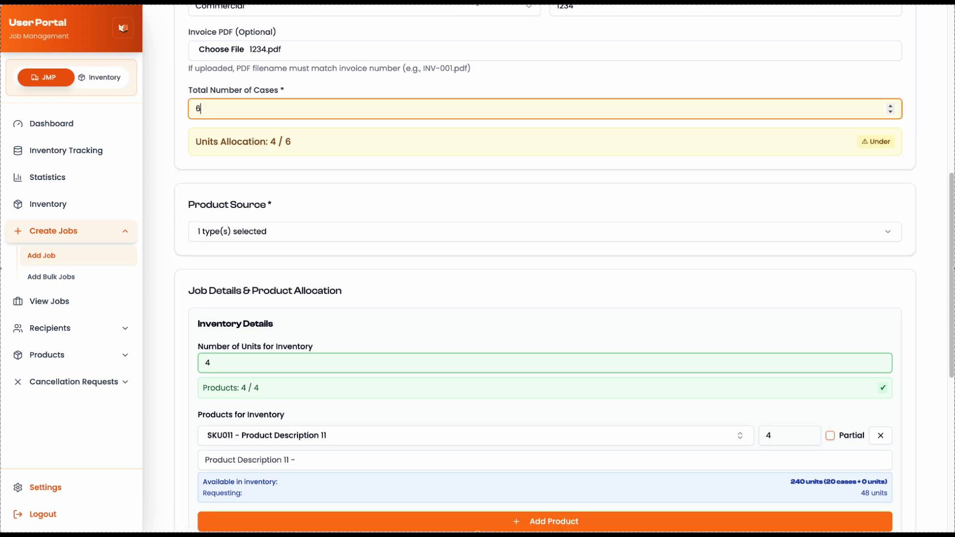
click(367, 289)
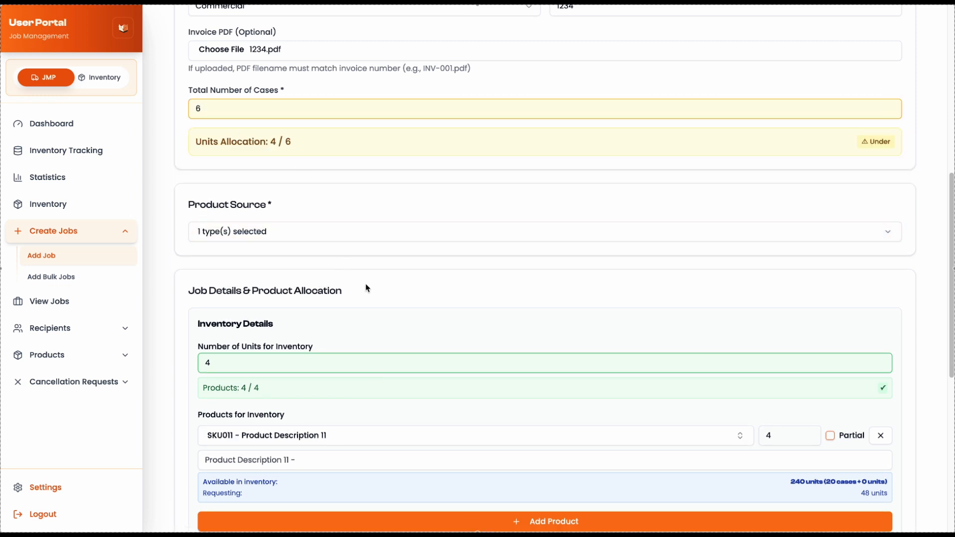
Add SKU012 - Product Description 12 as a second inventory product with a quantity of 2.
scroll(367, 288, down, 4)
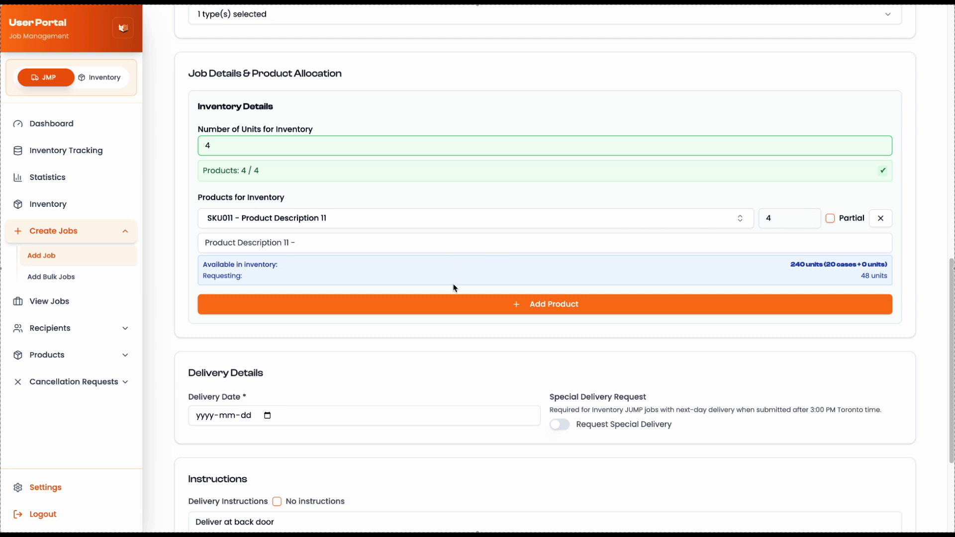
click(454, 309)
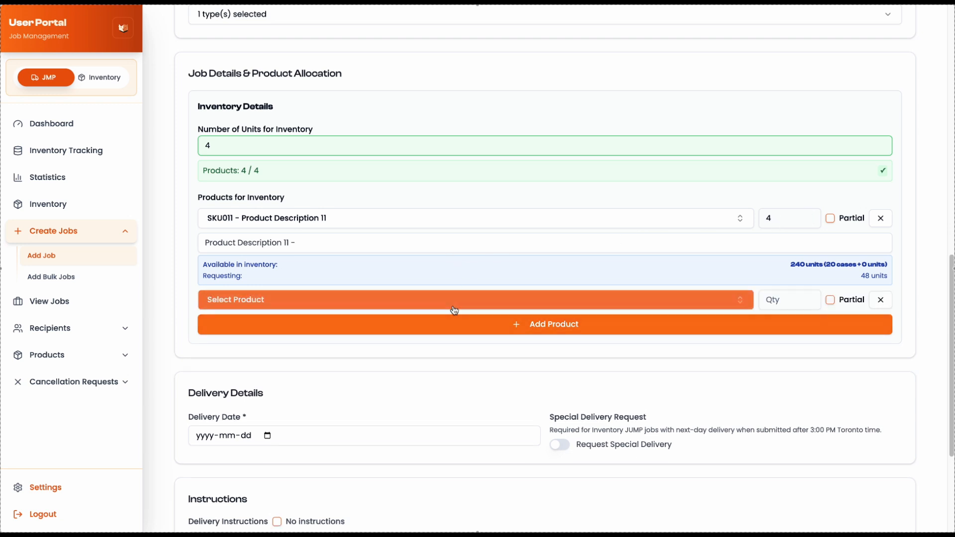
click(627, 300)
click(350, 366)
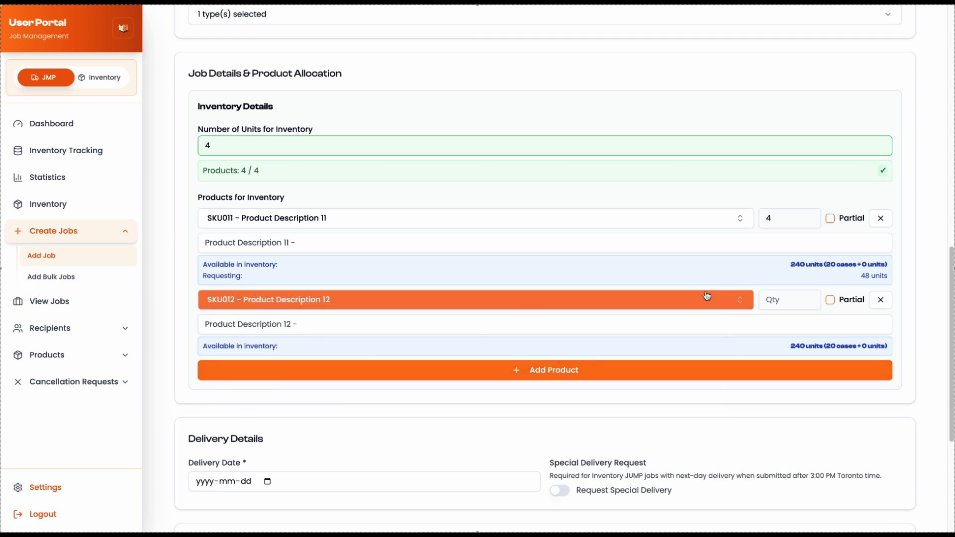
click(769, 301)
text(2)
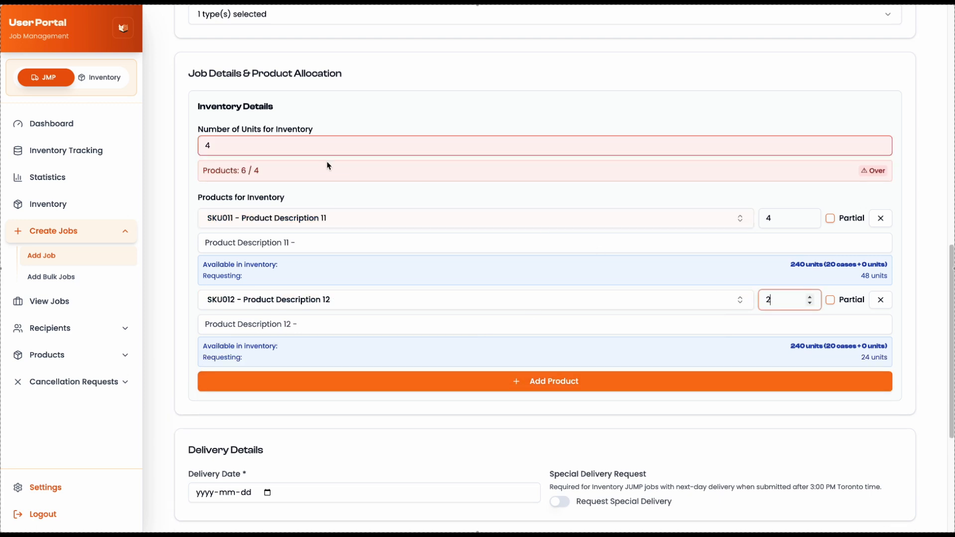
Set the number of units for inventory to 6 and check the allocation against the total cases.
click(290, 149)
key(BackSpace)
text(6)
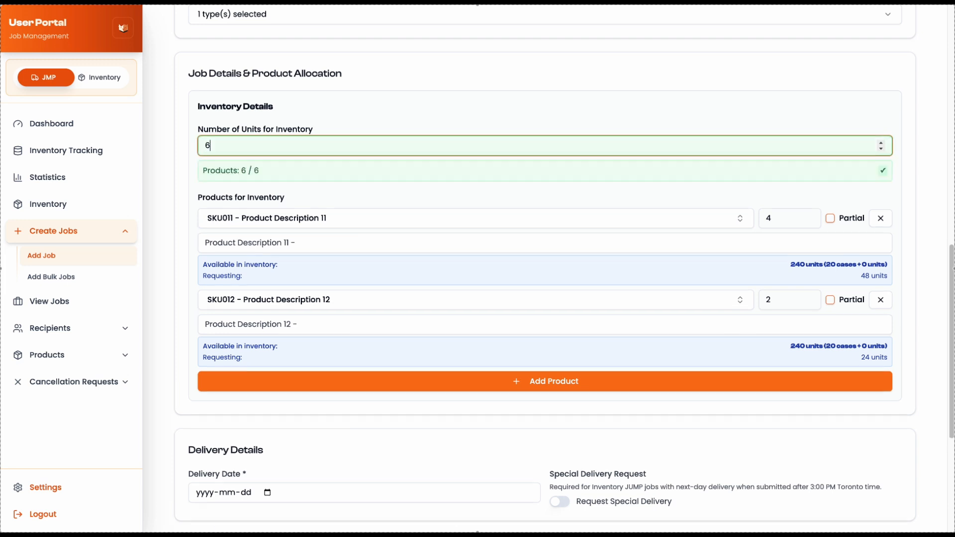
click(431, 204)
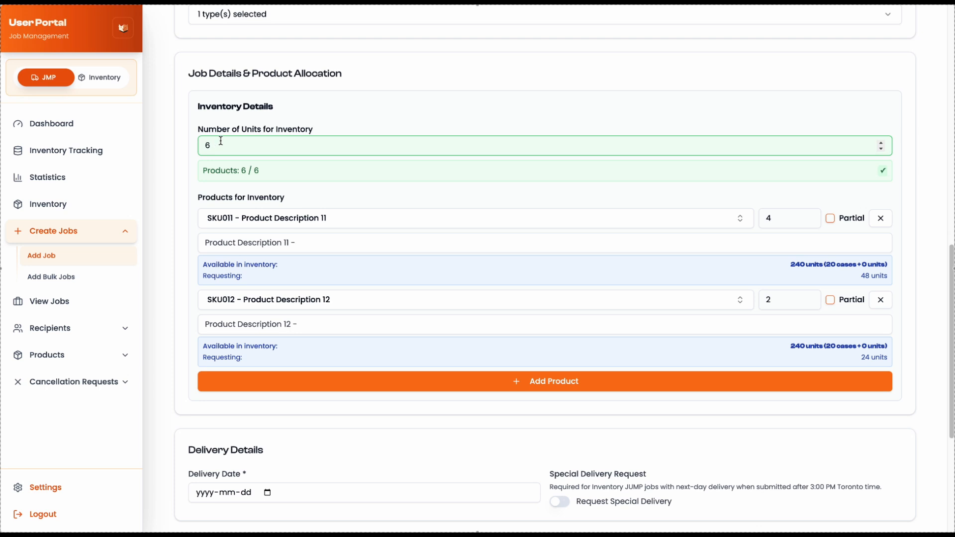
scroll(304, 104, up, 4)
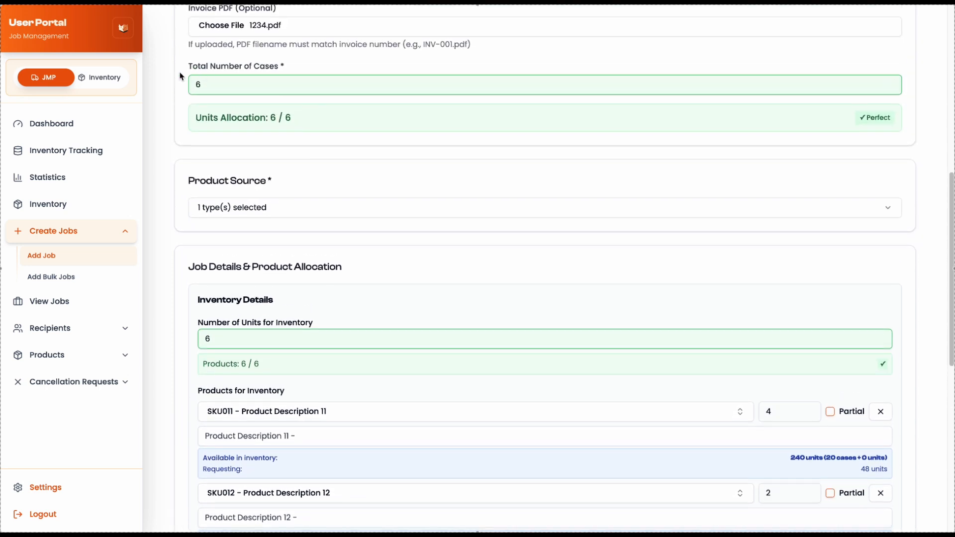
Set the delivery date of the inventory job to 2026-07-30.
scroll(330, 256, down, 4)
scroll(328, 256, down, 4)
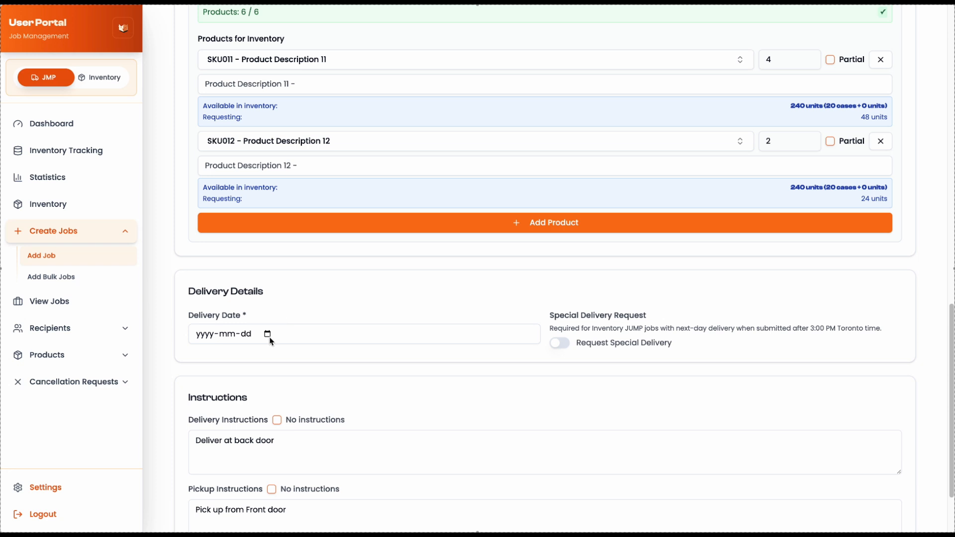
click(269, 334)
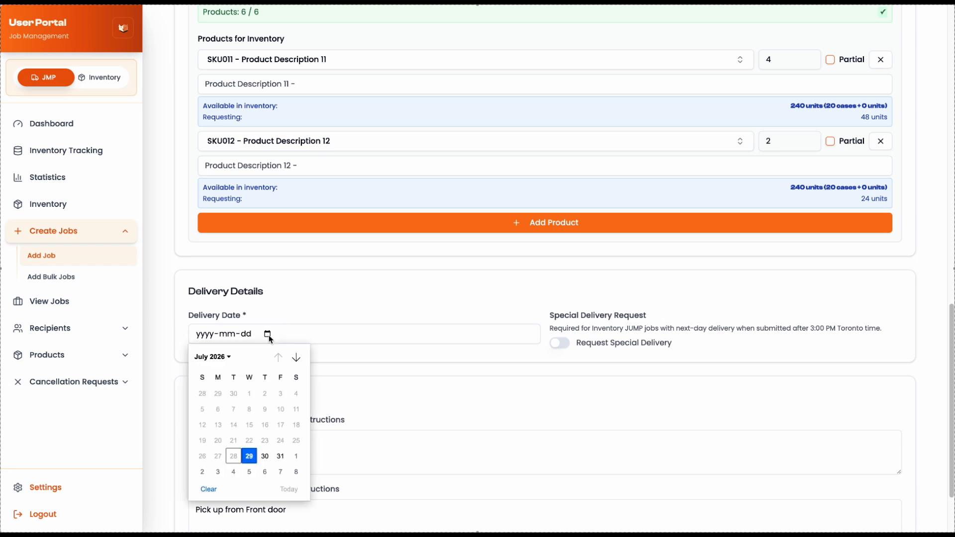
click(268, 457)
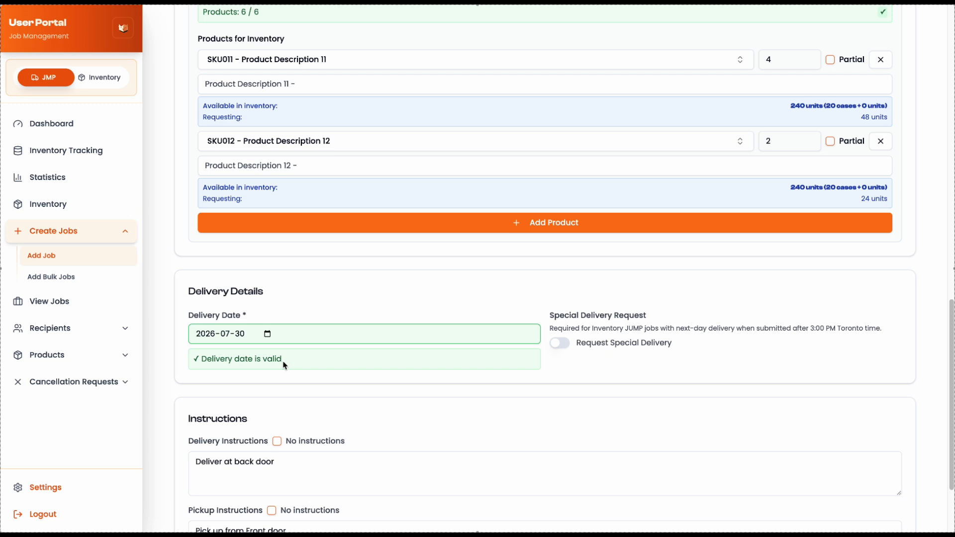
Mark the job as having no pickup instructions, submit it, and check it in the jobs list.
scroll(429, 319, down, 1)
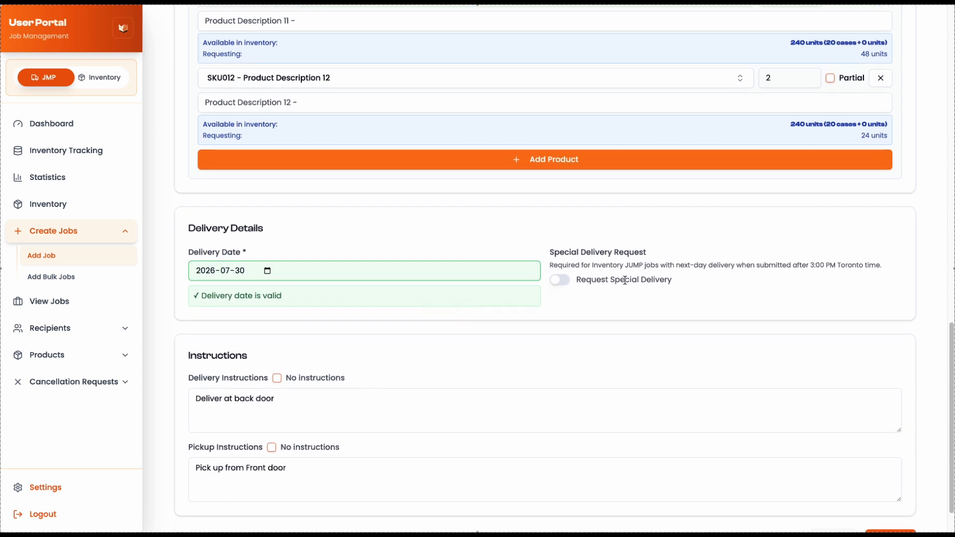
scroll(531, 351, down, 1)
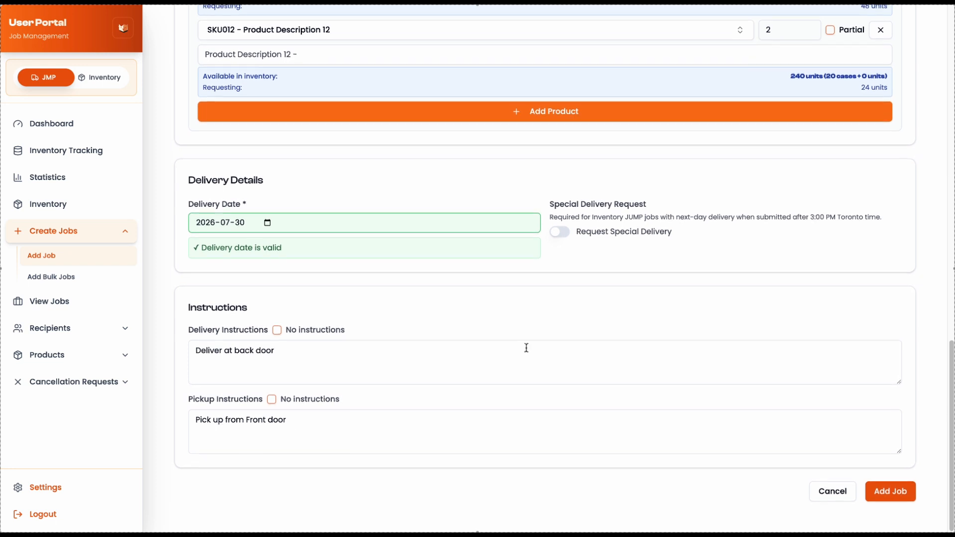
click(272, 401)
click(885, 494)
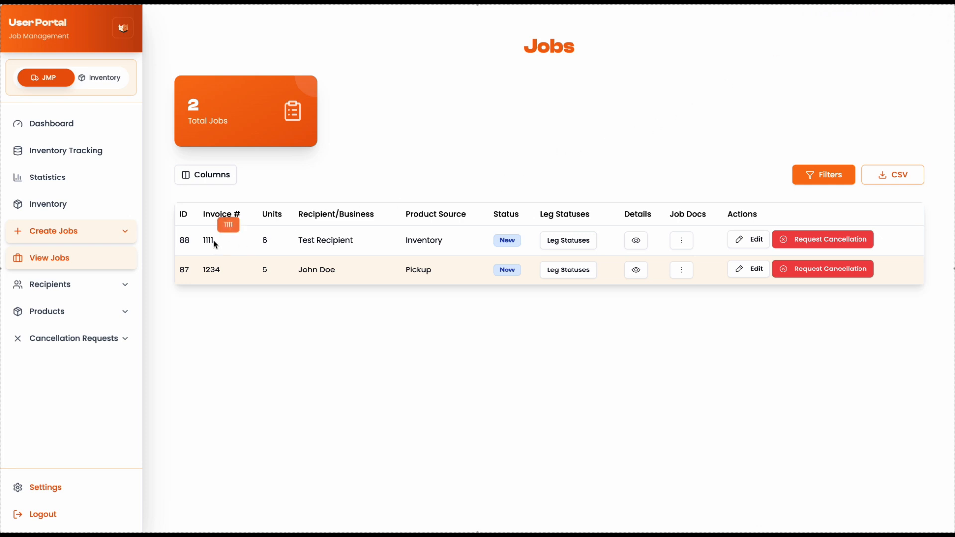
drag(213, 244, 199, 270)
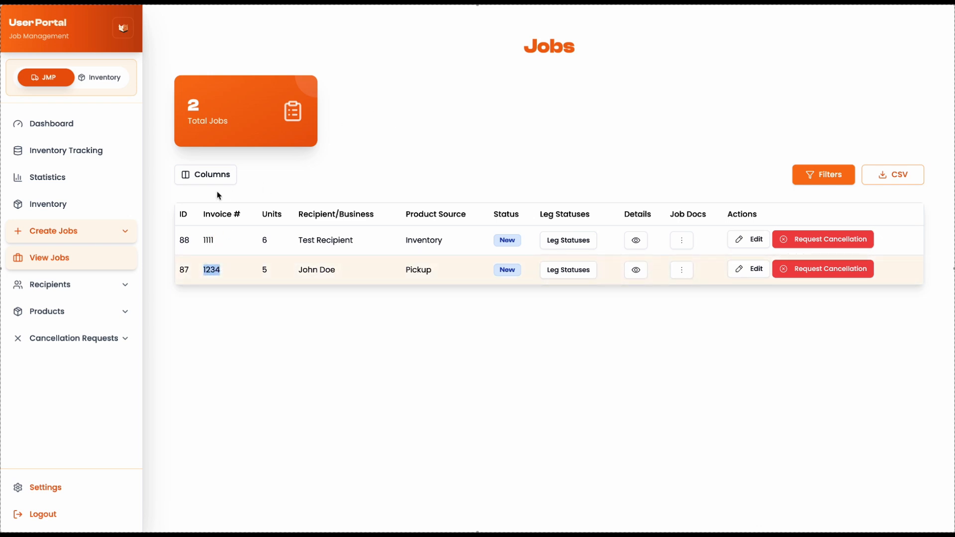
Start a new single job and select Test Recipient 2 as its recipient.
click(66, 232)
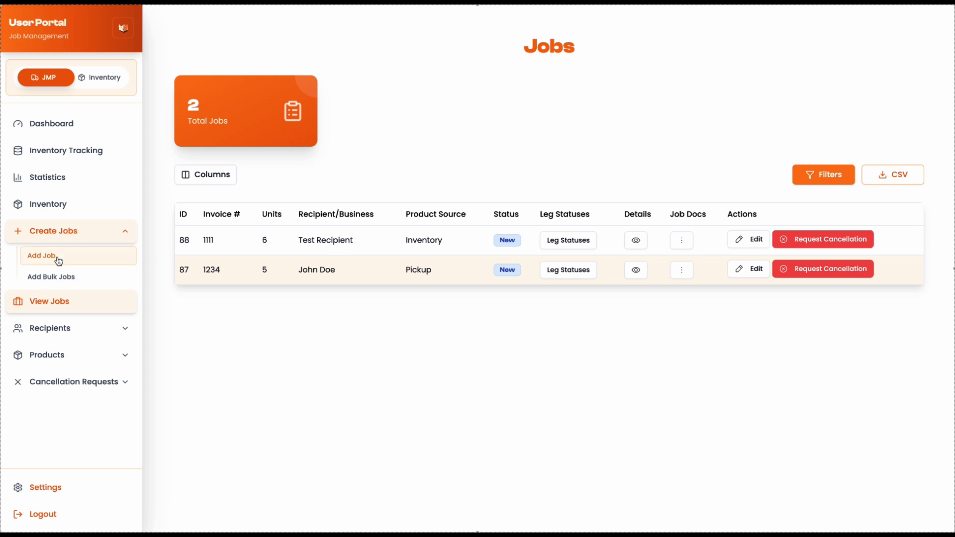
click(58, 258)
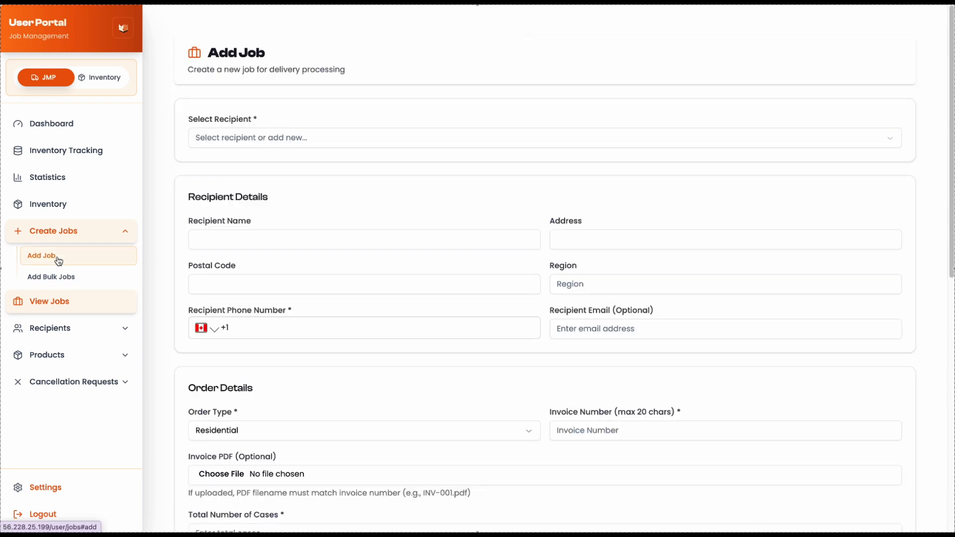
click(231, 143)
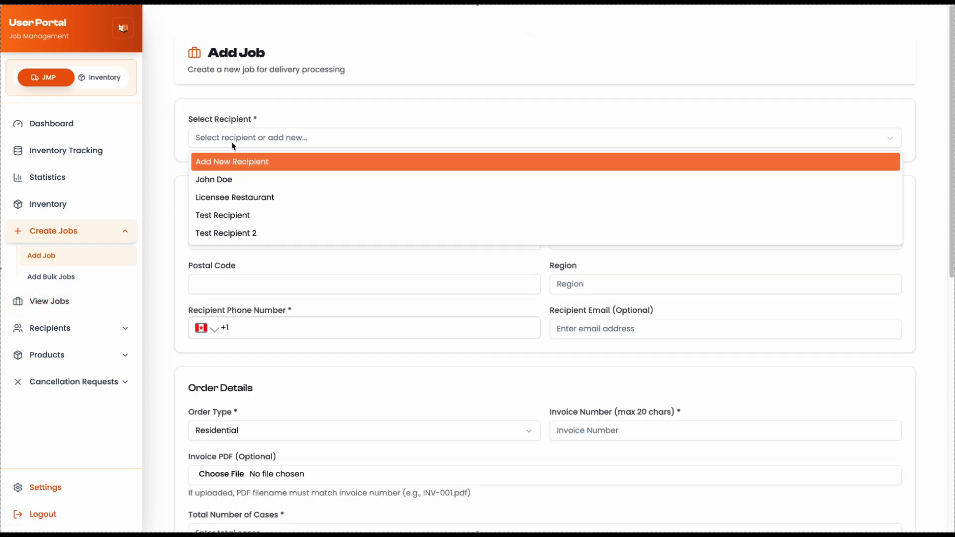
click(235, 231)
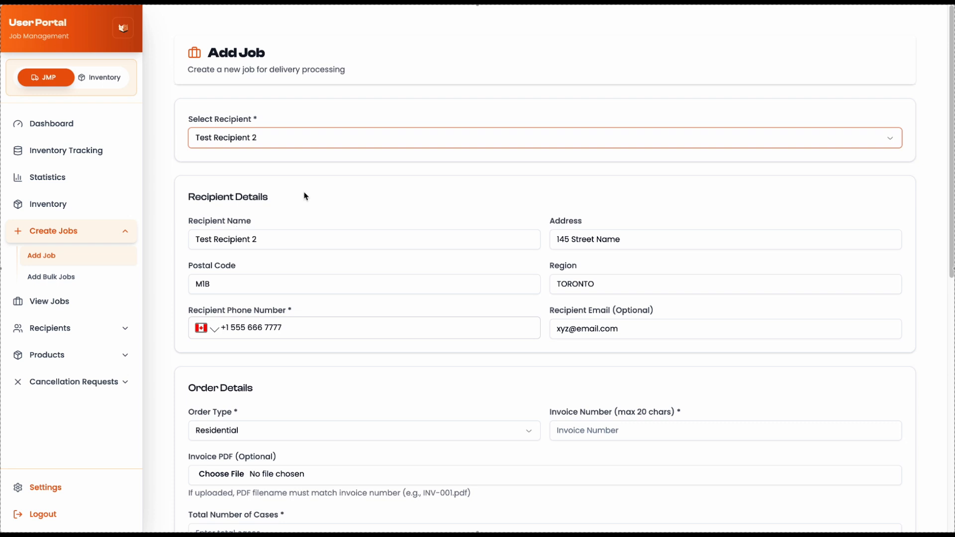
Enter the invoice number for the residential order and set its total number of cases to 10.
scroll(323, 193, down, 4)
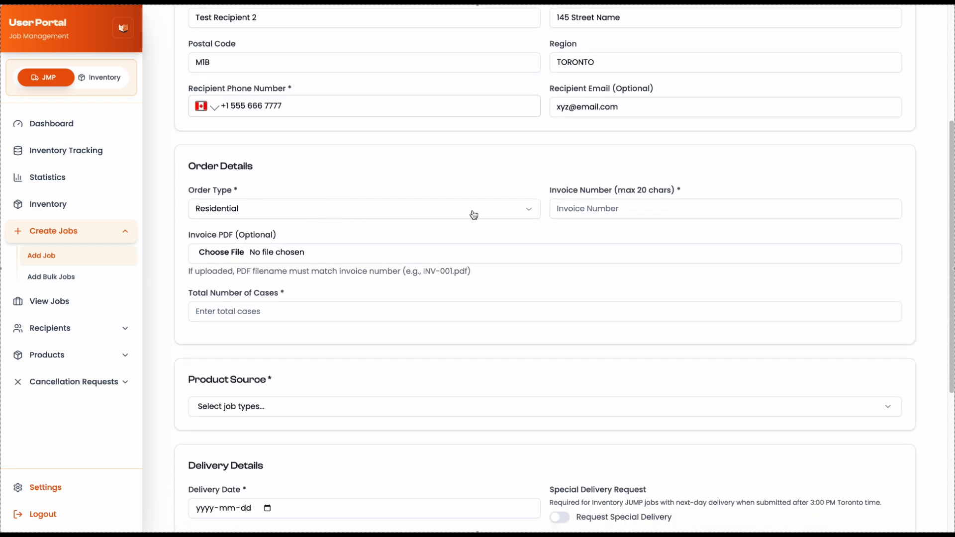
click(562, 214)
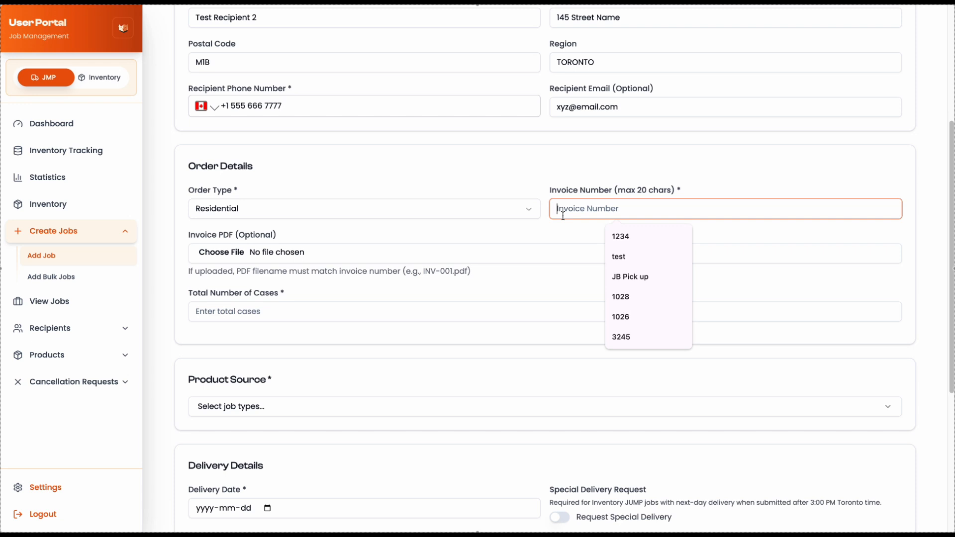
text(7654)
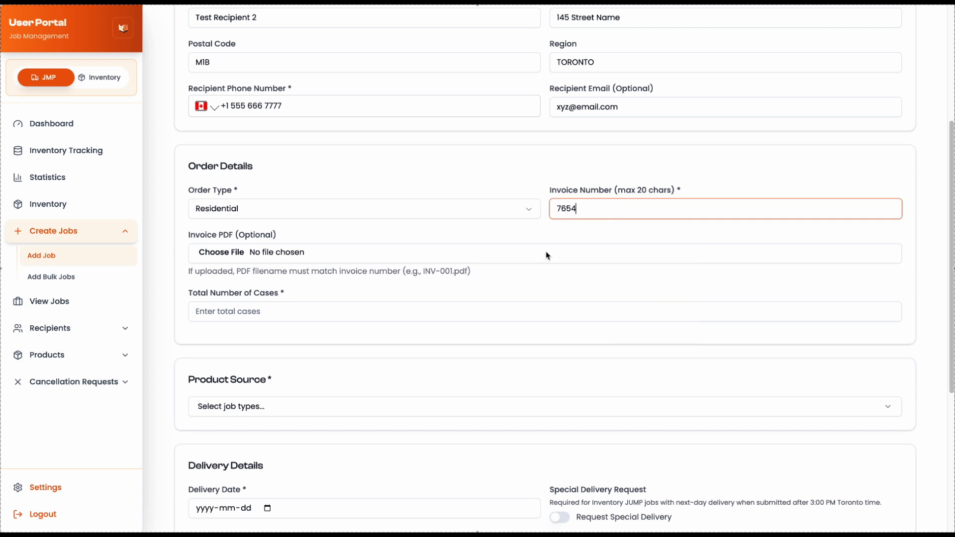
scroll(547, 252, down, 2)
click(344, 238)
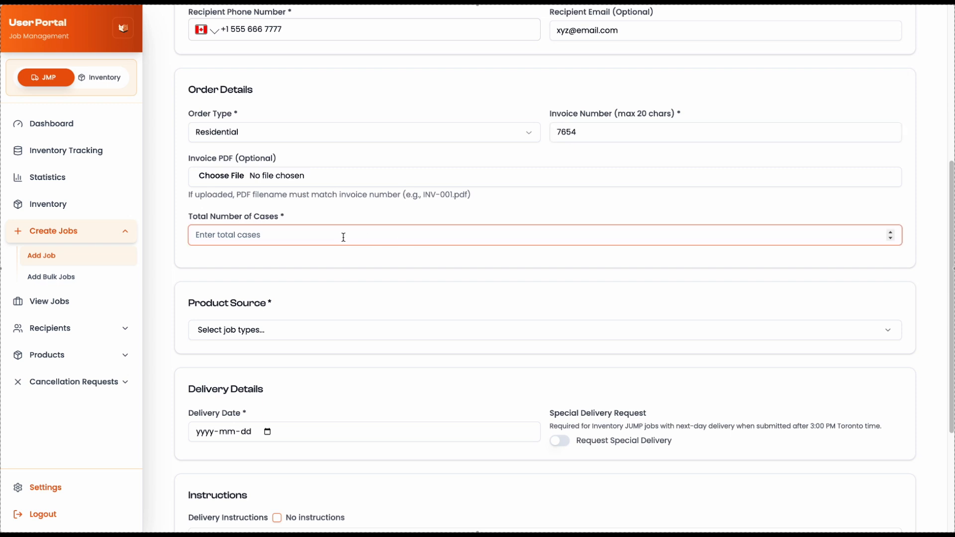
text(10)
click(442, 205)
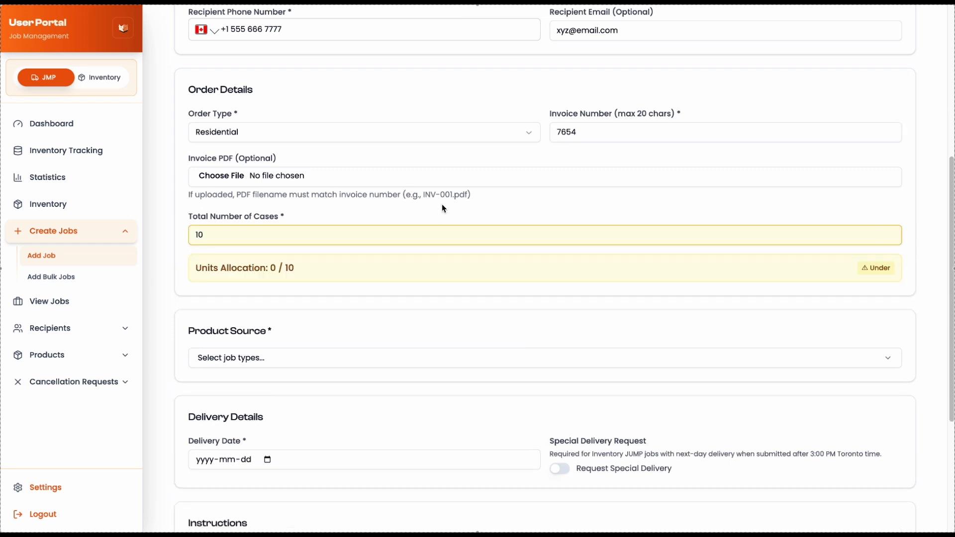
Select Trillium, Inventory and Pickup as the product sources for the job.
scroll(442, 204, down, 2)
scroll(442, 204, down, 1)
click(304, 247)
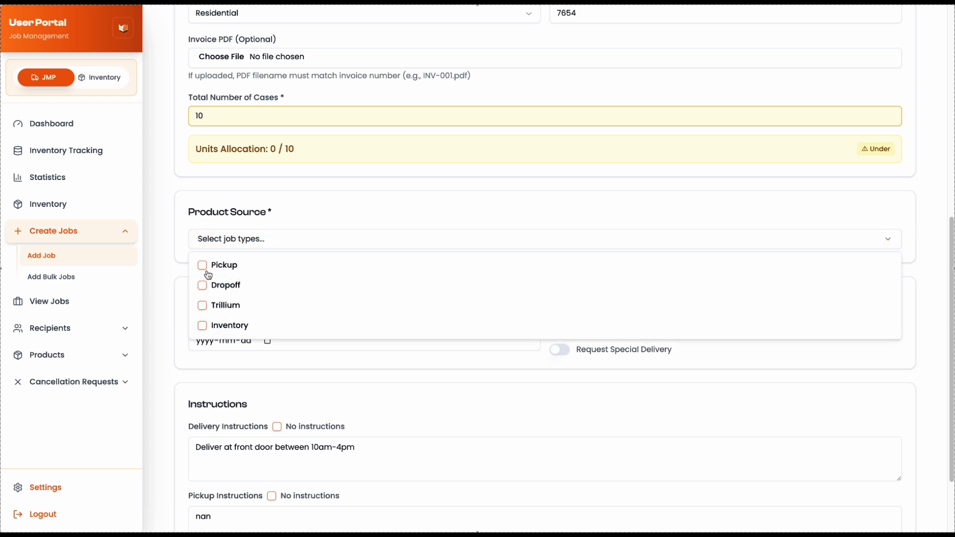
click(202, 306)
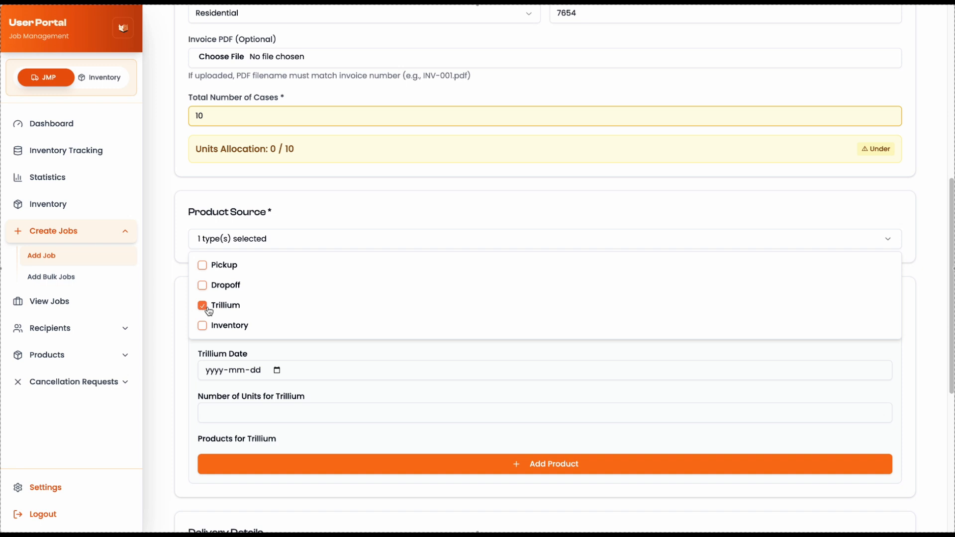
click(203, 328)
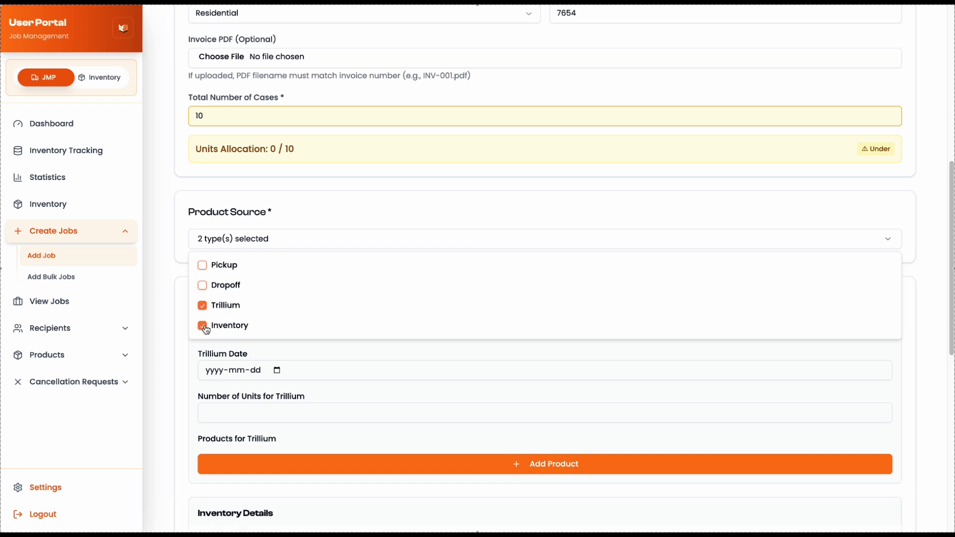
click(202, 268)
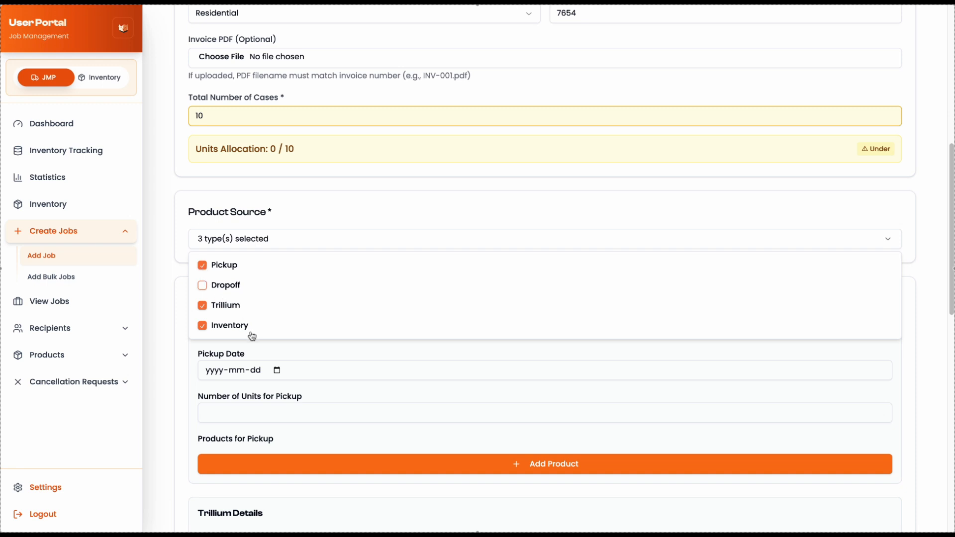
click(280, 354)
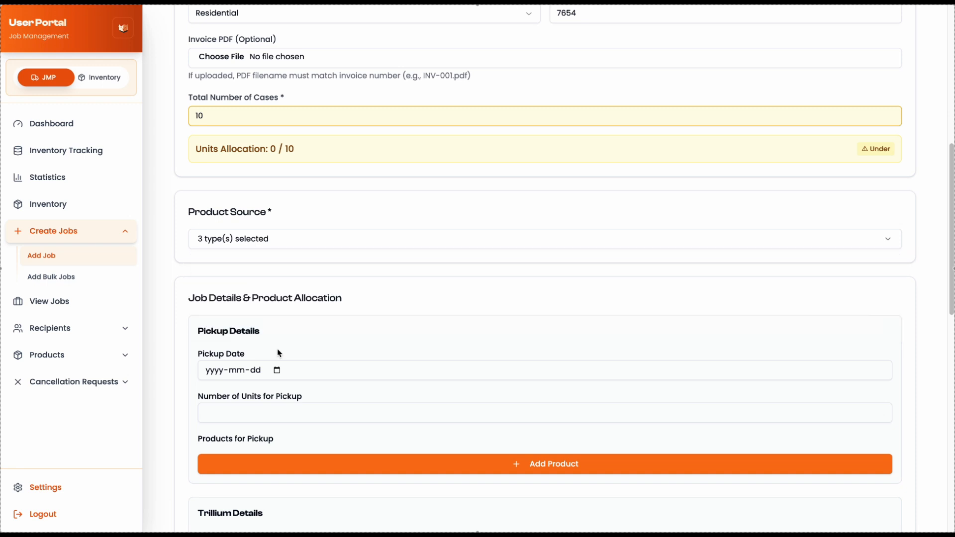
Set the pickup date to 2026-07-29 and the number of units for pickup to 2.
scroll(279, 353, down, 2)
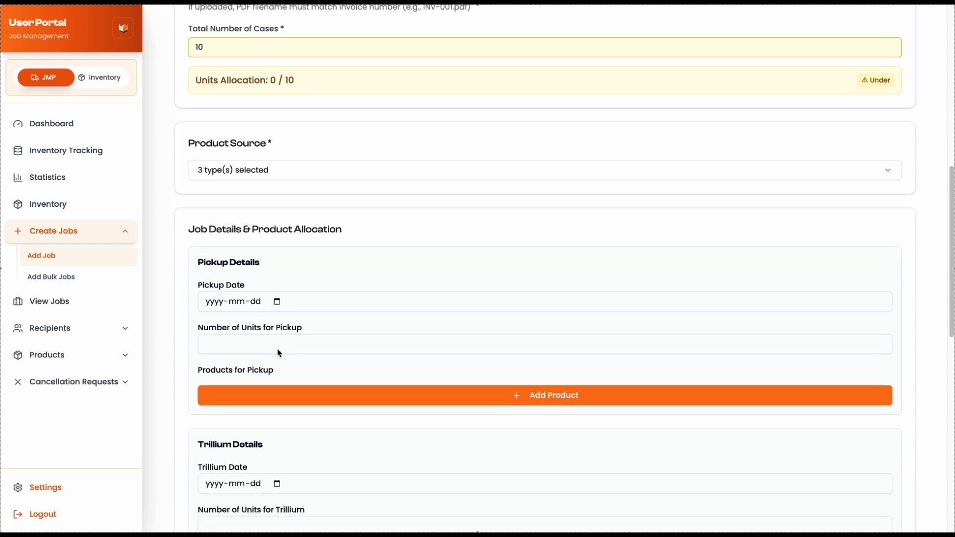
click(277, 302)
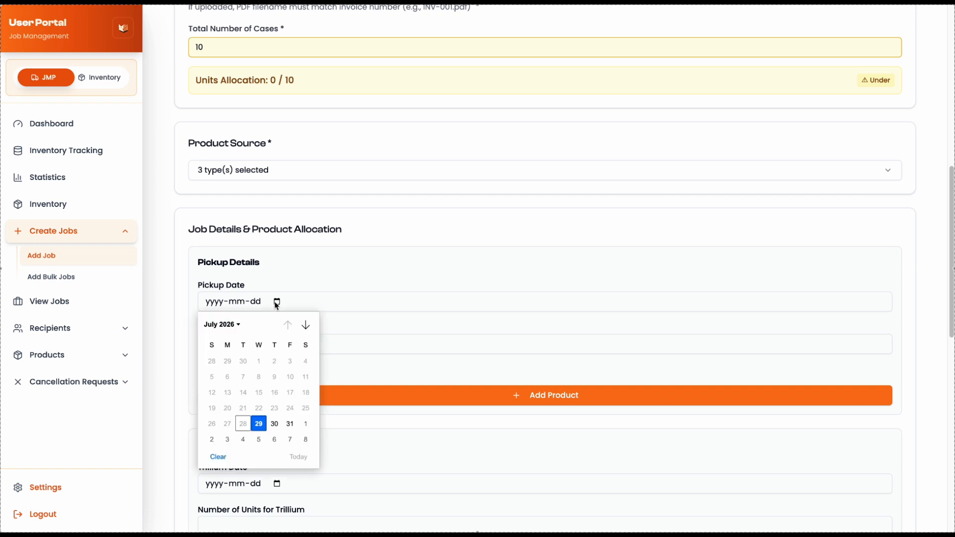
click(261, 427)
click(276, 347)
text(2)
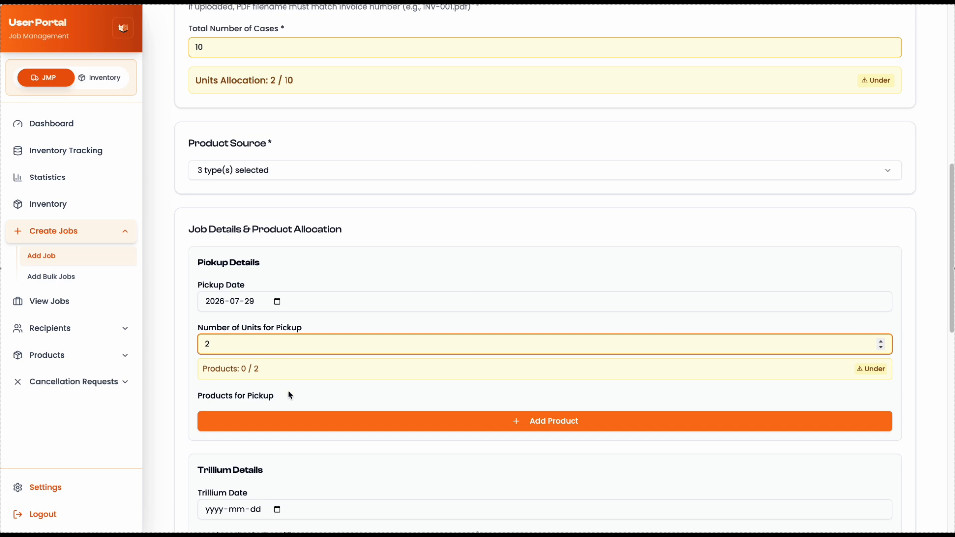
Add SKU011 - Product Description 11 as a pickup product with a quantity of 2.
click(341, 421)
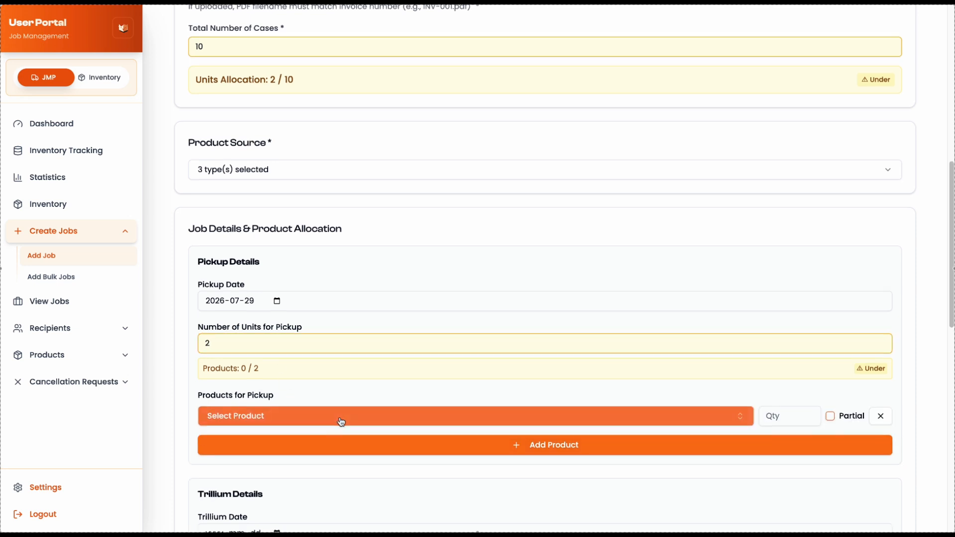
scroll(341, 422, down, 1)
click(348, 367)
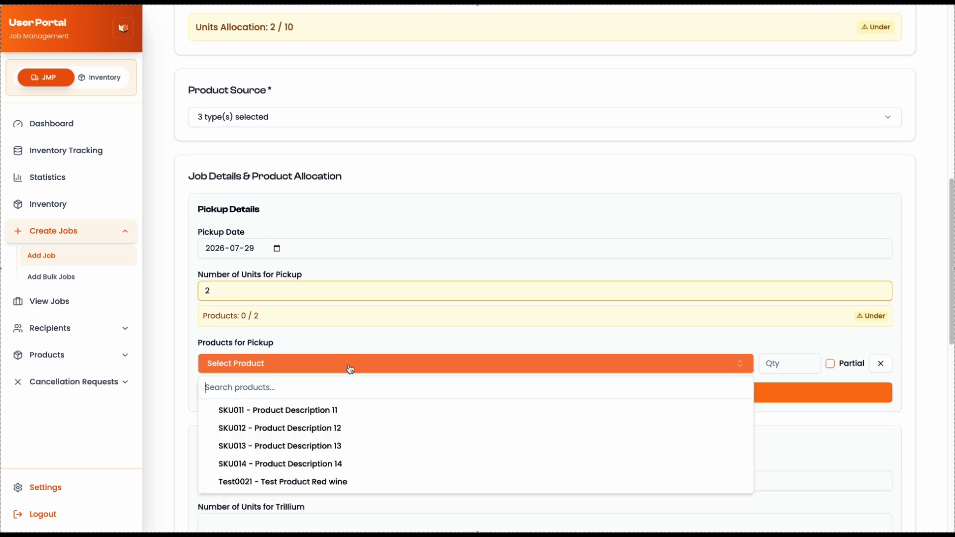
click(313, 410)
click(775, 365)
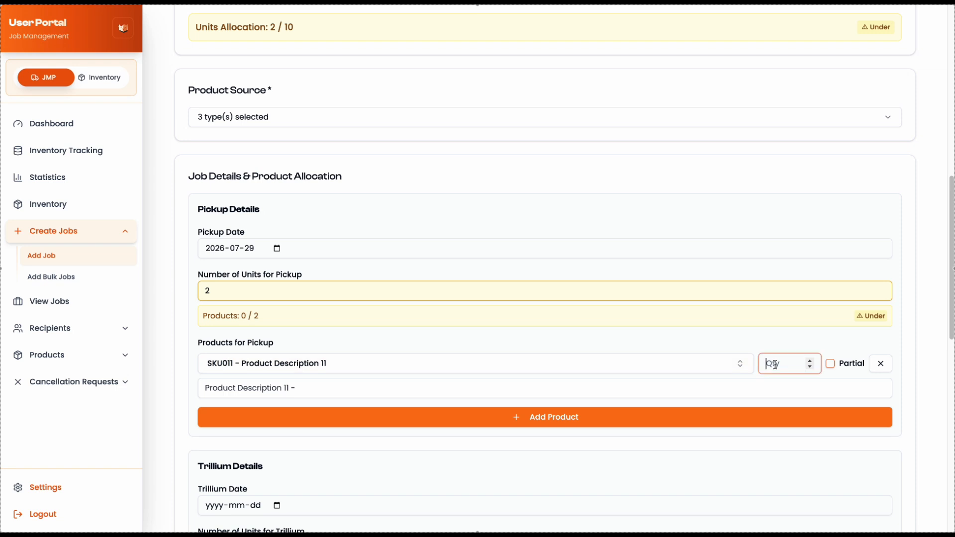
text(2)
click(657, 346)
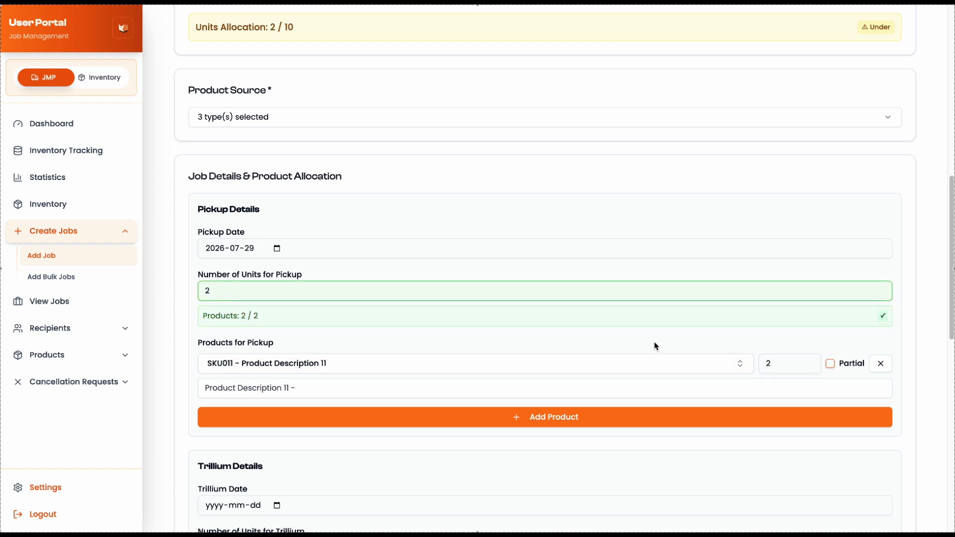
Set the Trillium date to 2026-07-29 and the number of units for Trillium to 4.
scroll(656, 345, down, 3)
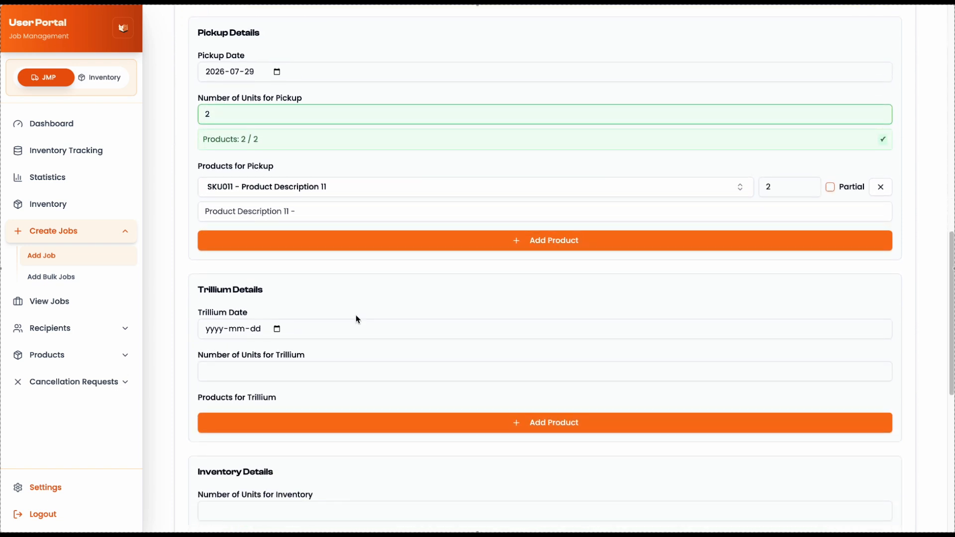
click(279, 329)
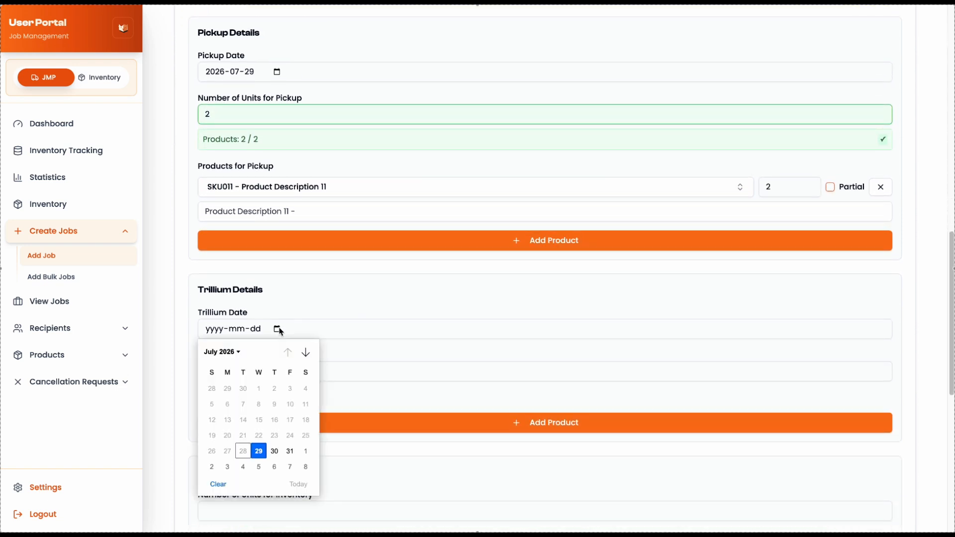
click(264, 455)
click(271, 372)
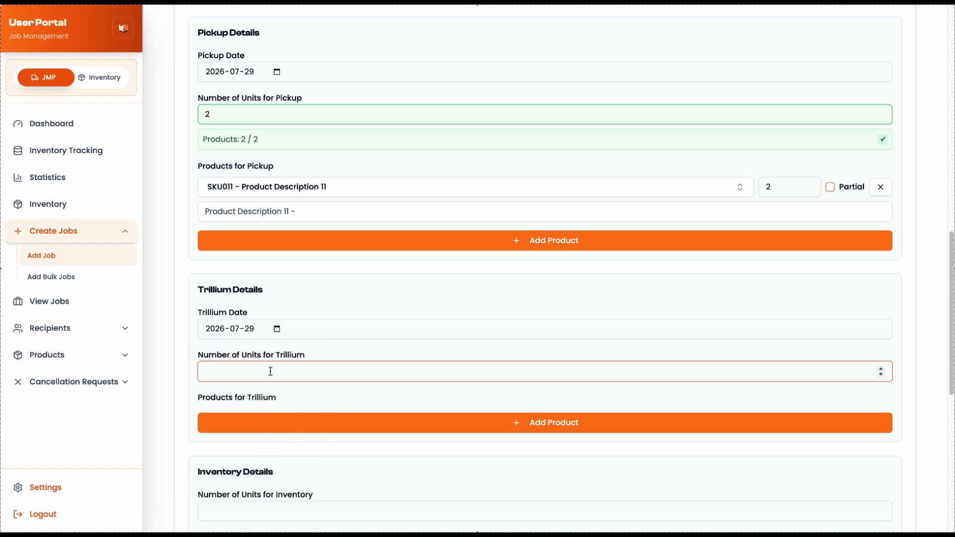
text(4)
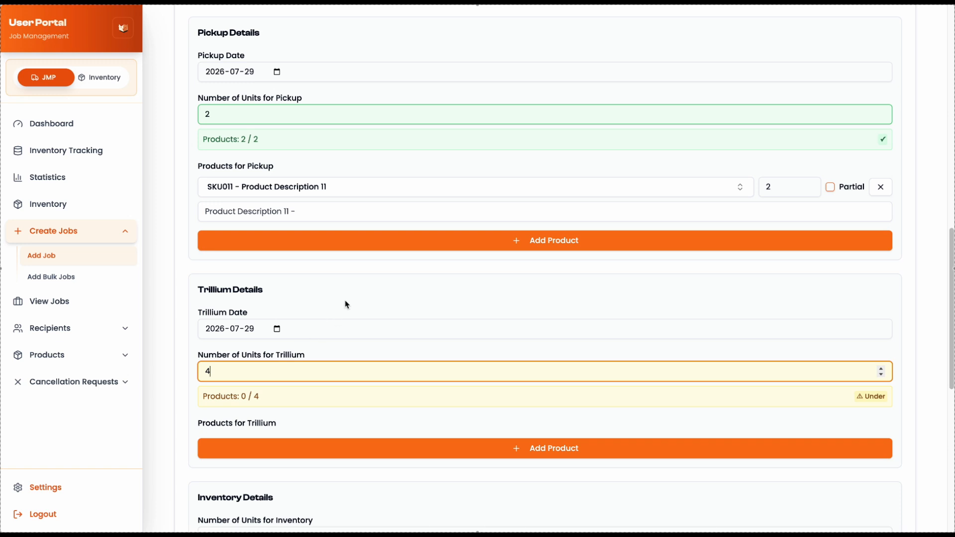
Add SKU013 - Product Description 13 as a Trillium product with a quantity of 4.
click(340, 448)
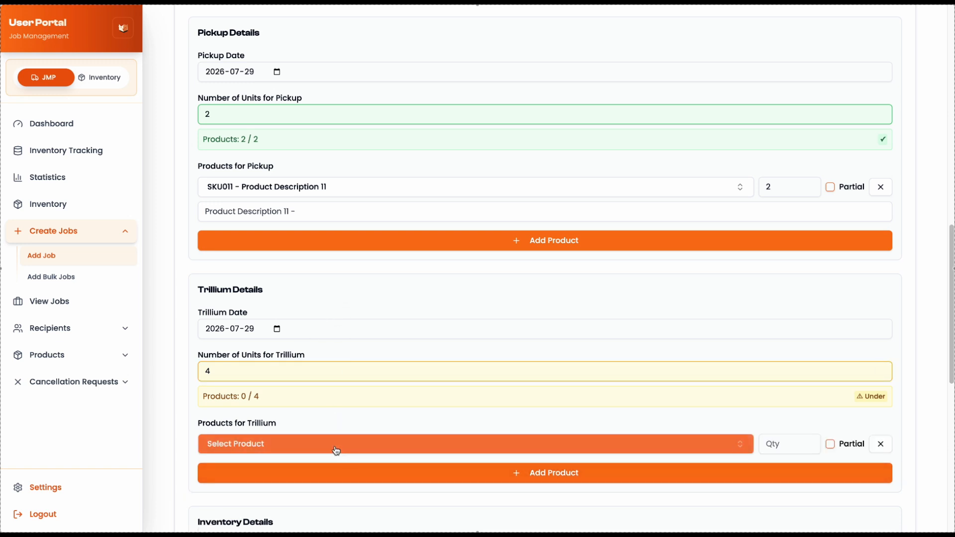
click(290, 450)
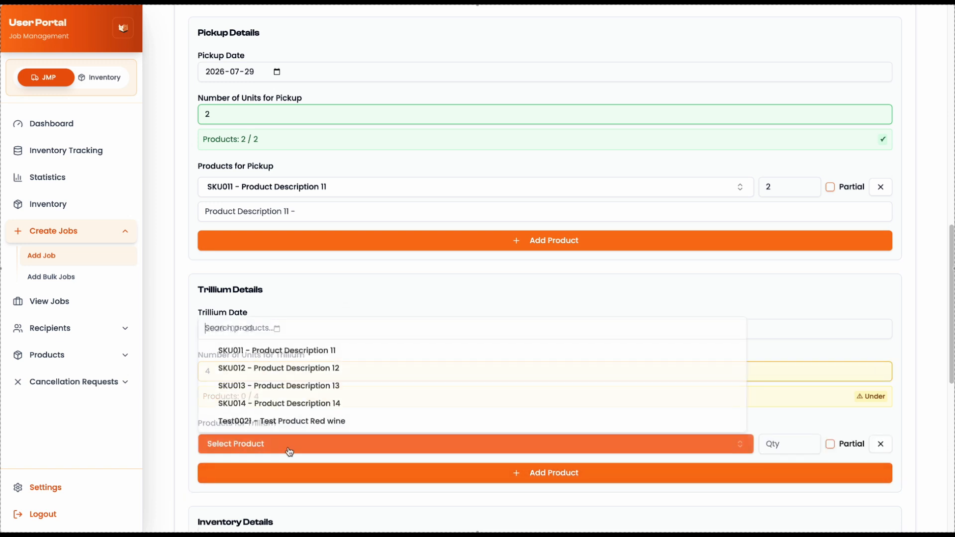
click(294, 384)
scroll(348, 343, down, 3)
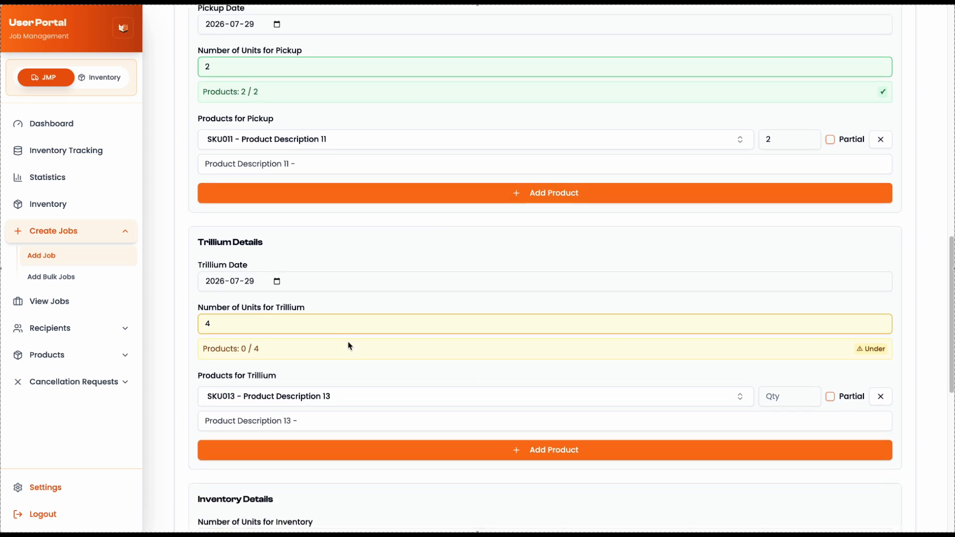
scroll(350, 346, down, 1)
click(780, 258)
text(4)
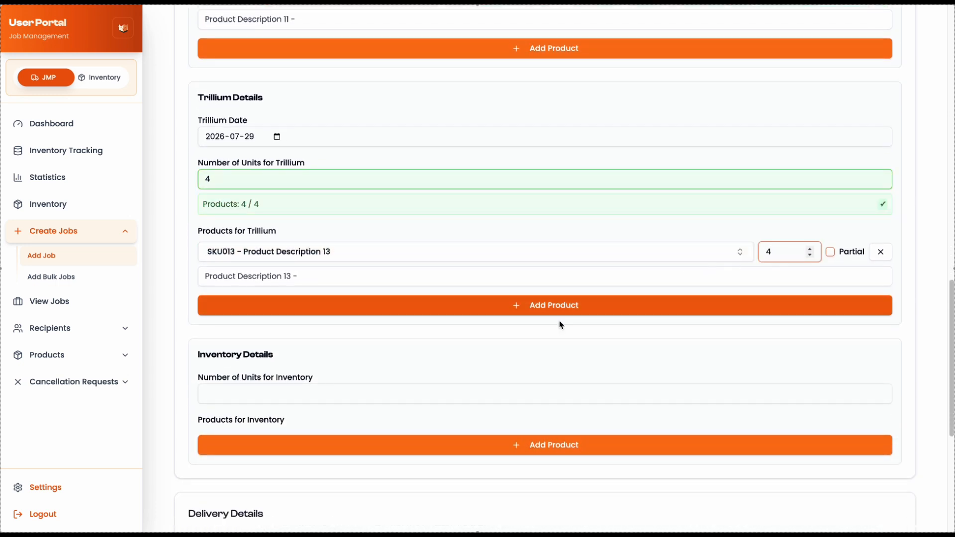
Set the number of units for inventory to 4.
scroll(422, 344, down, 1)
scroll(422, 347, down, 1)
click(314, 336)
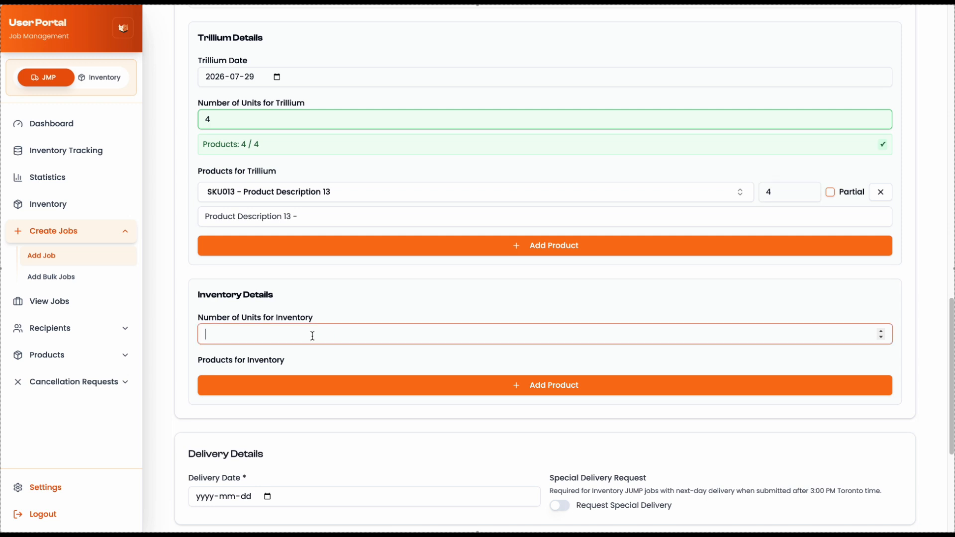
text(4)
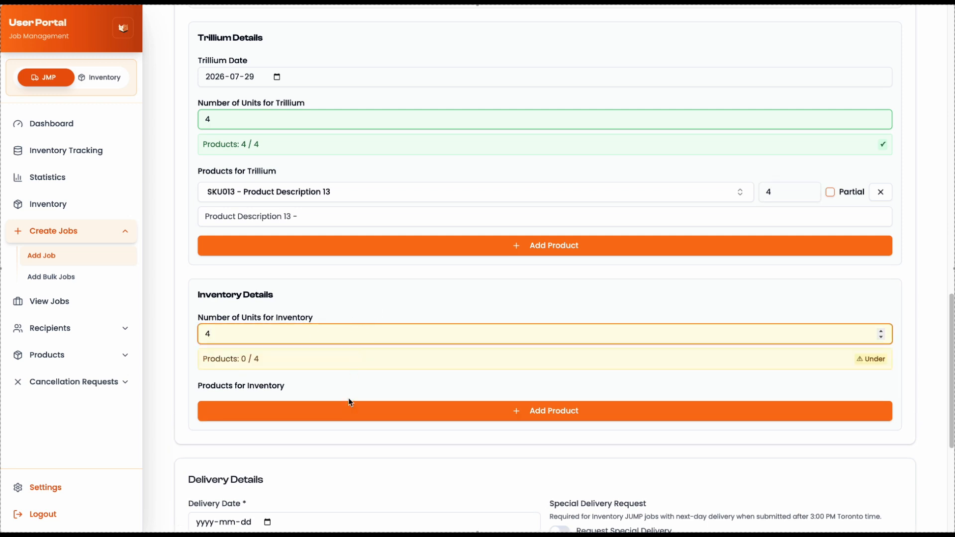
Add Test0021 - Test Product Red wine as an inventory product with a quantity of 4.
click(351, 411)
click(353, 417)
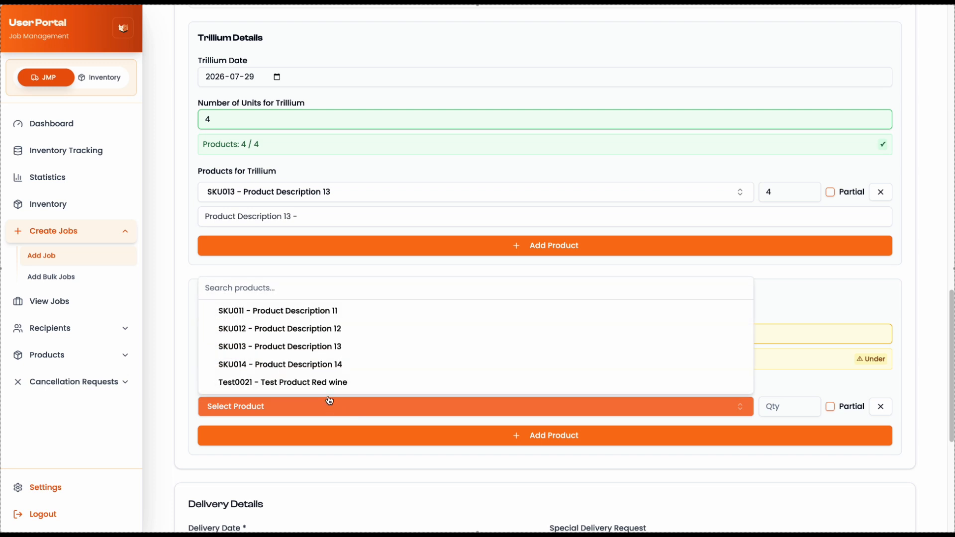
click(323, 386)
click(773, 411)
text(4)
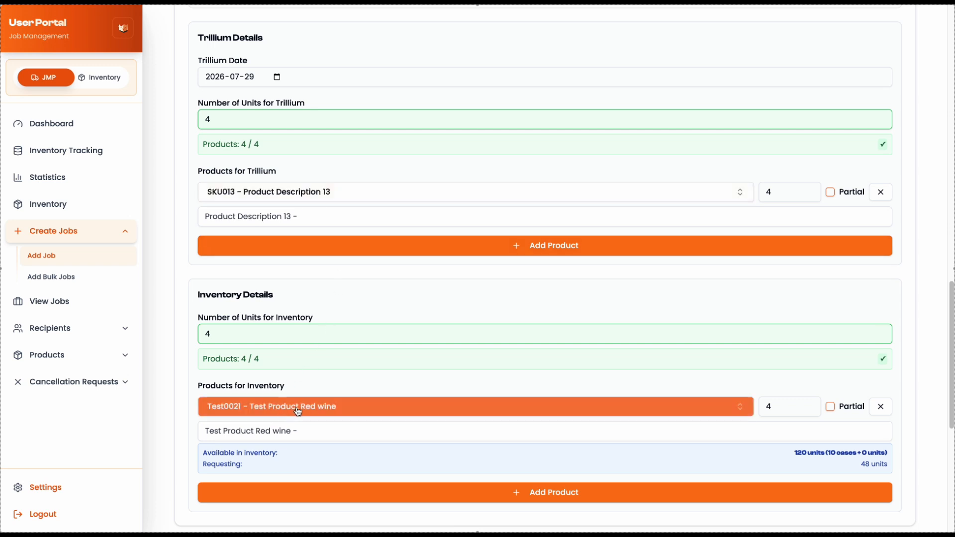
Switch the inventory product to SKU013 - Product Description 13 and back to Test0021 - Test Product Red wine.
click(298, 412)
click(307, 351)
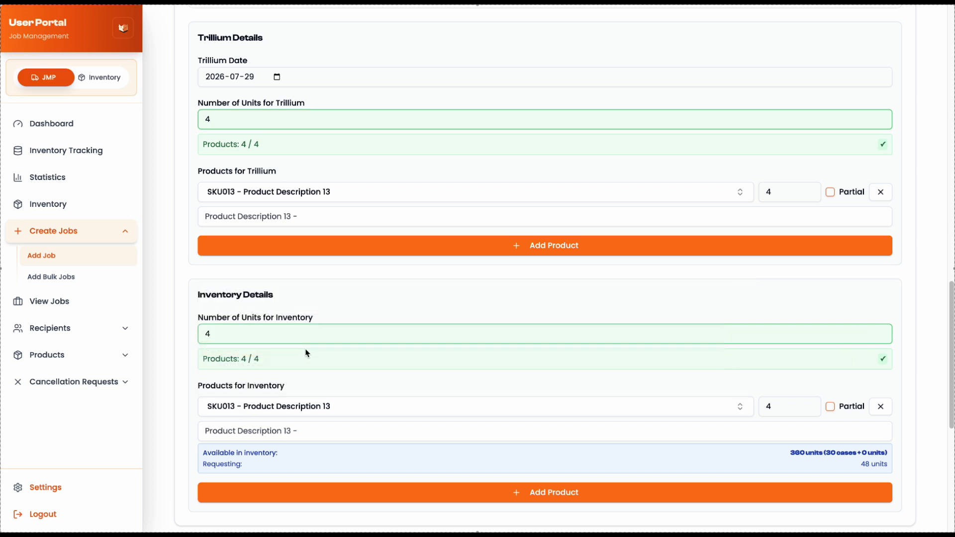
click(307, 404)
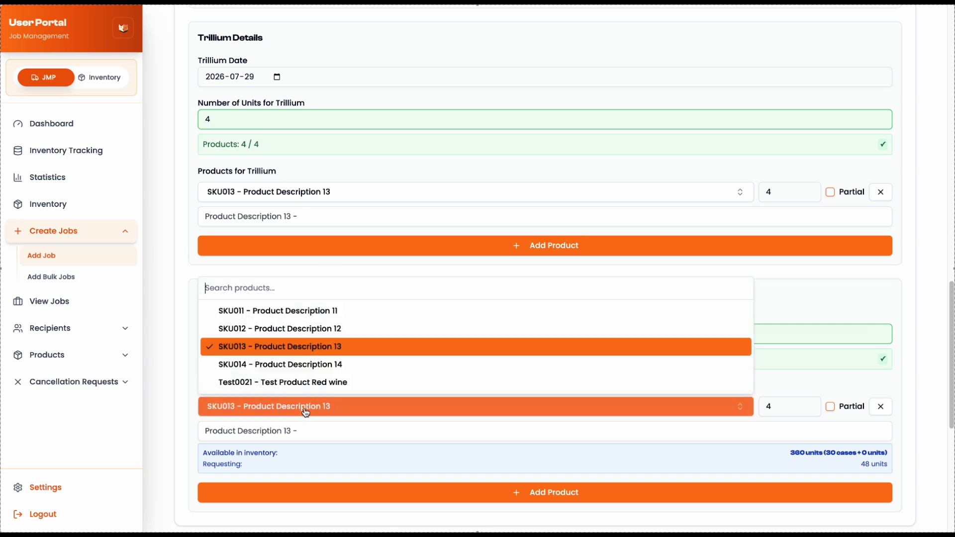
click(301, 383)
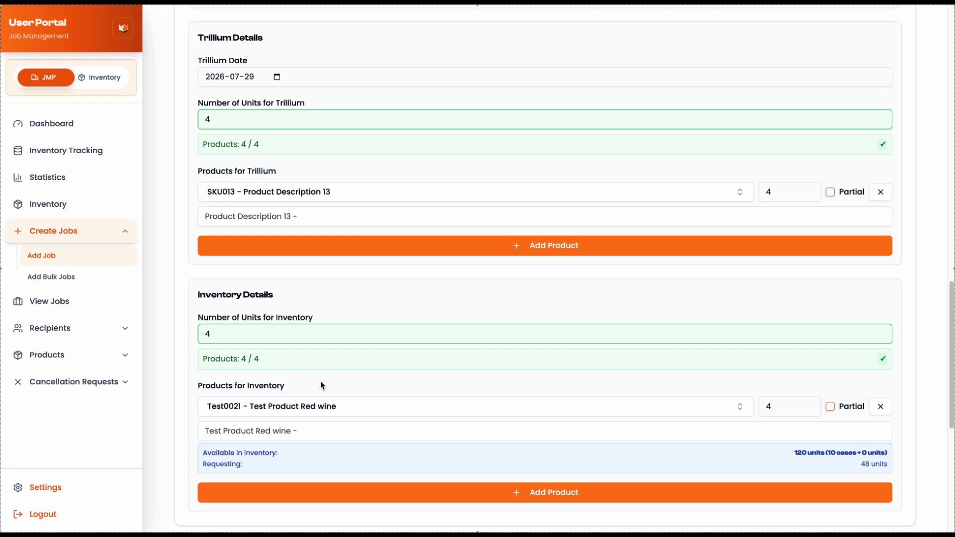
Set the job's delivery date to 2026-07-31.
scroll(321, 382, down, 5)
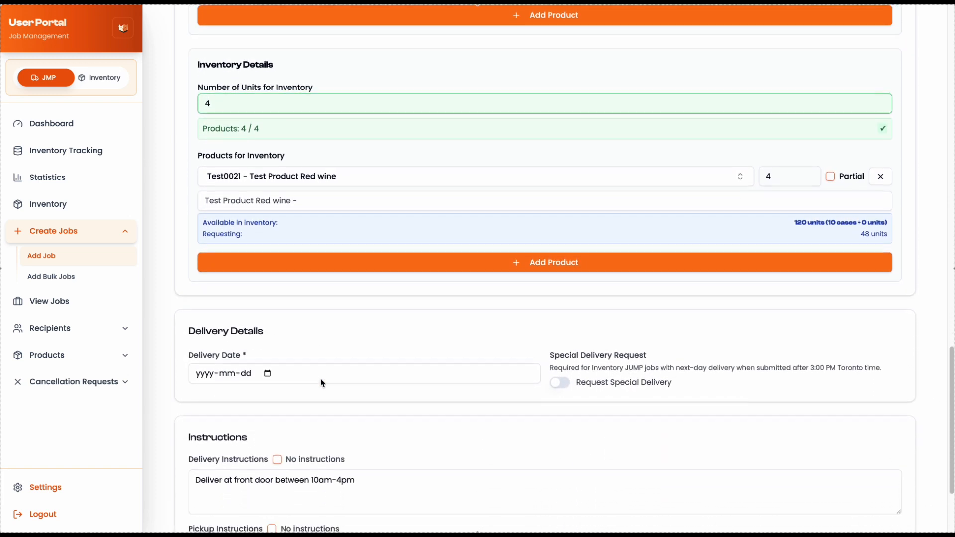
click(268, 358)
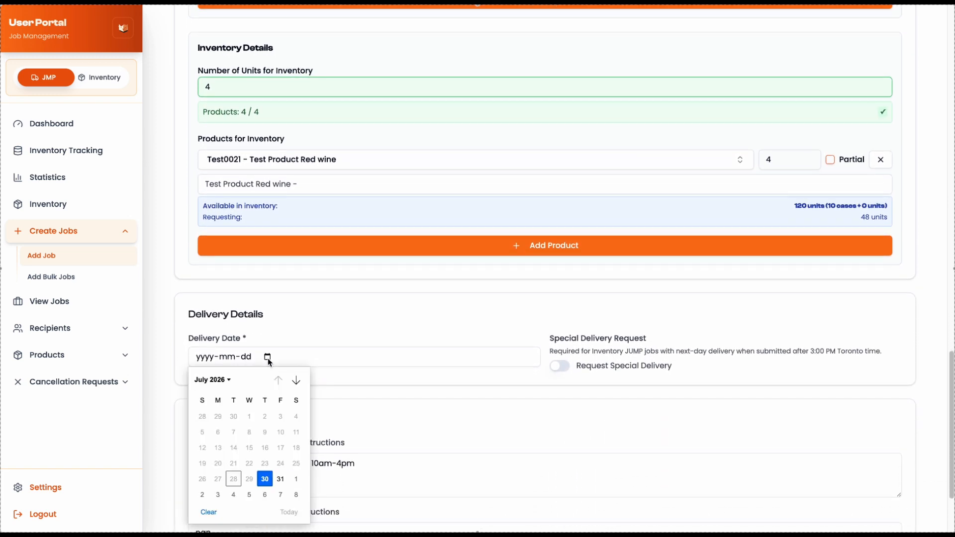
click(281, 481)
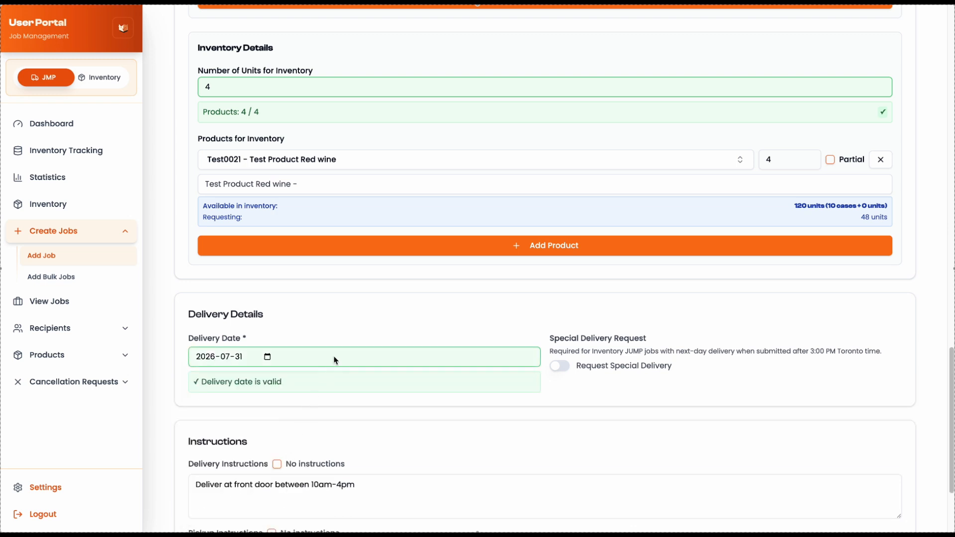
Replace the pickup instructions with "pick up on Tuesday between 3-9pm" and submit the job.
scroll(353, 330, down, 2)
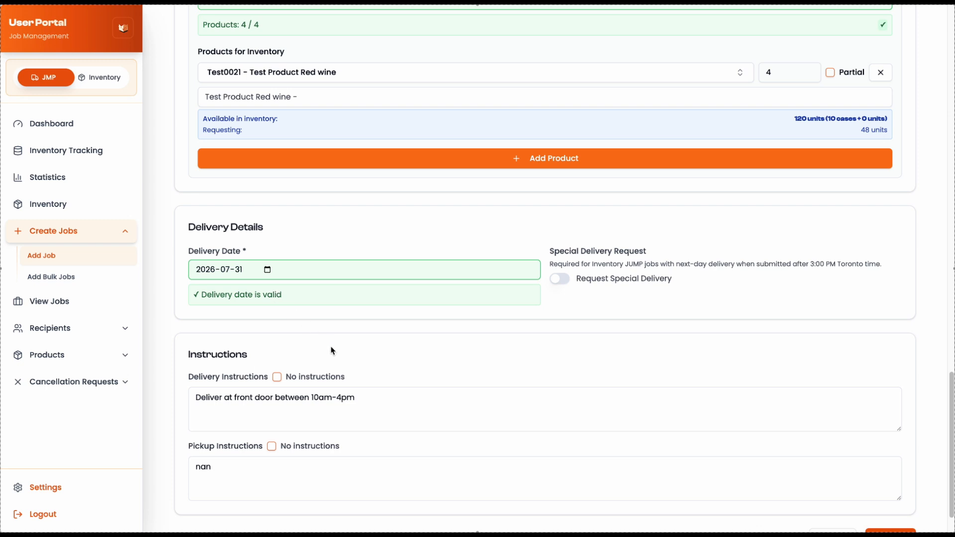
scroll(349, 365, down, 1)
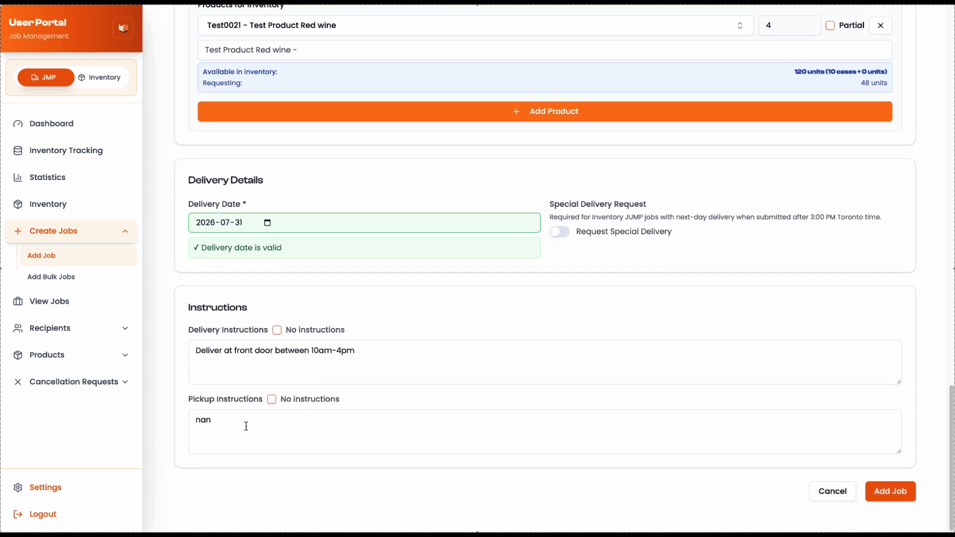
click(225, 422)
key(BackSpace)
key(BackSpace)
key(BackSpace)
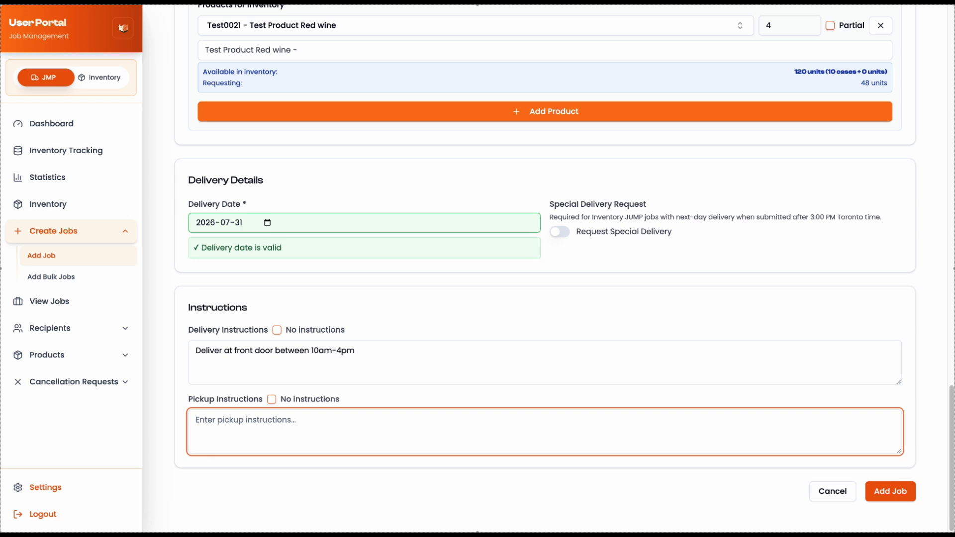
text(pick up on Tuesday between)
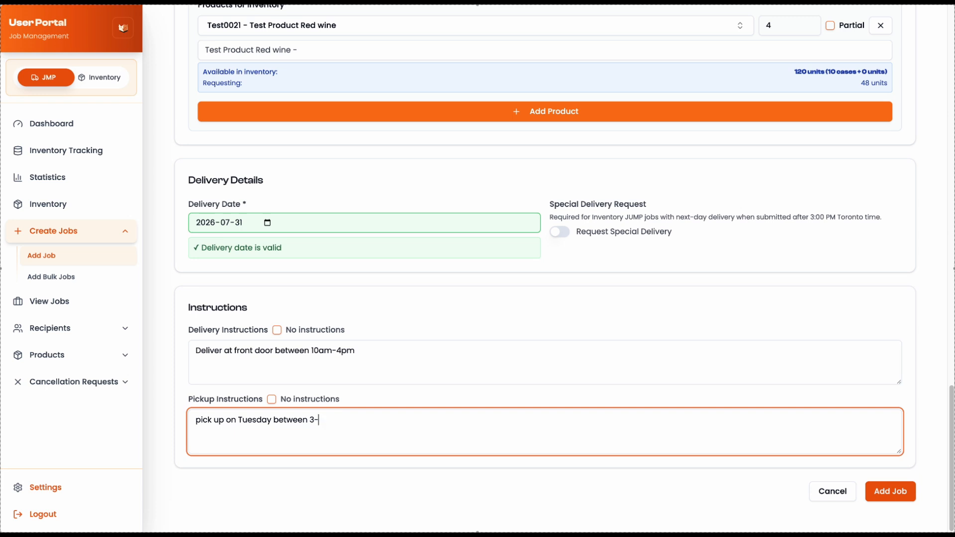
text(3-9pm)
click(895, 495)
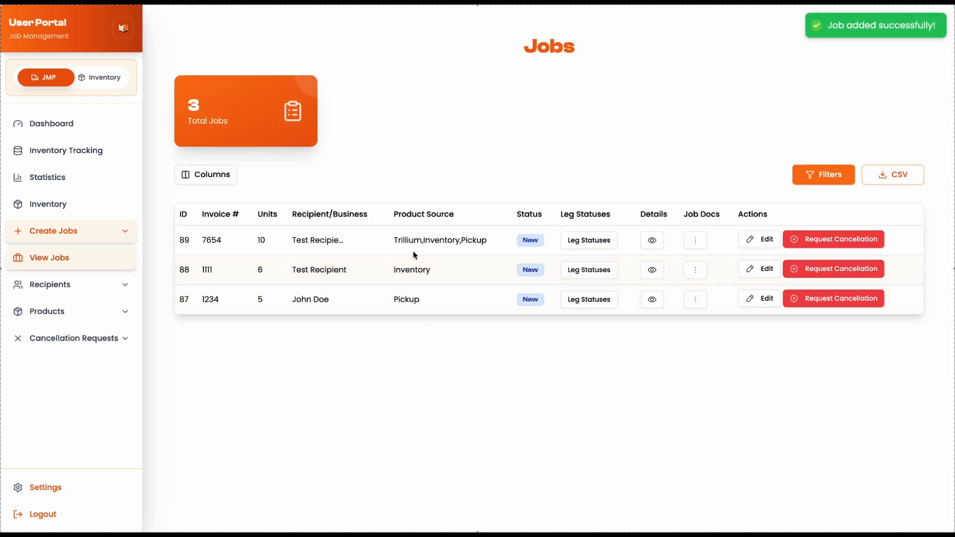
Review the product source and the full details of the combined Trillium, Inventory and Pickup job in the jobs list.
drag(397, 214, 451, 218)
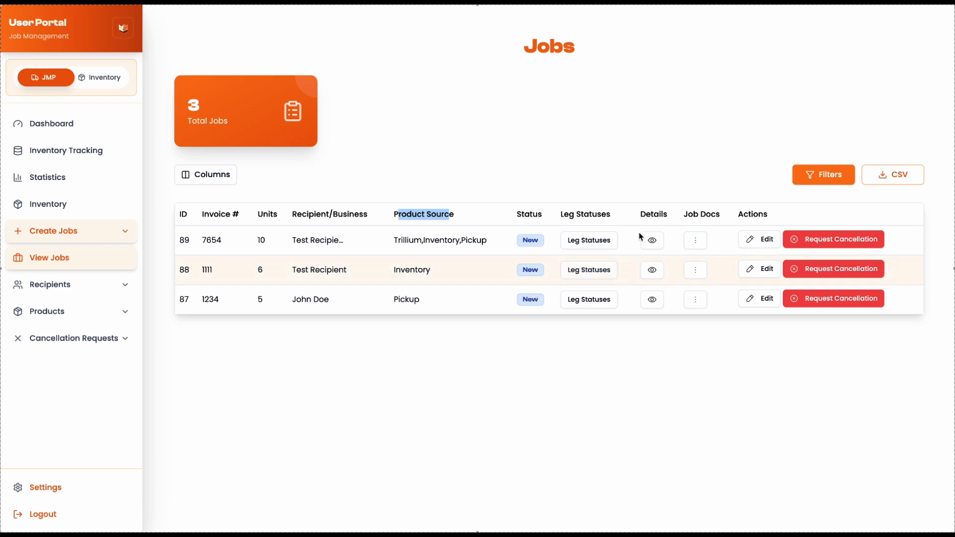
click(652, 241)
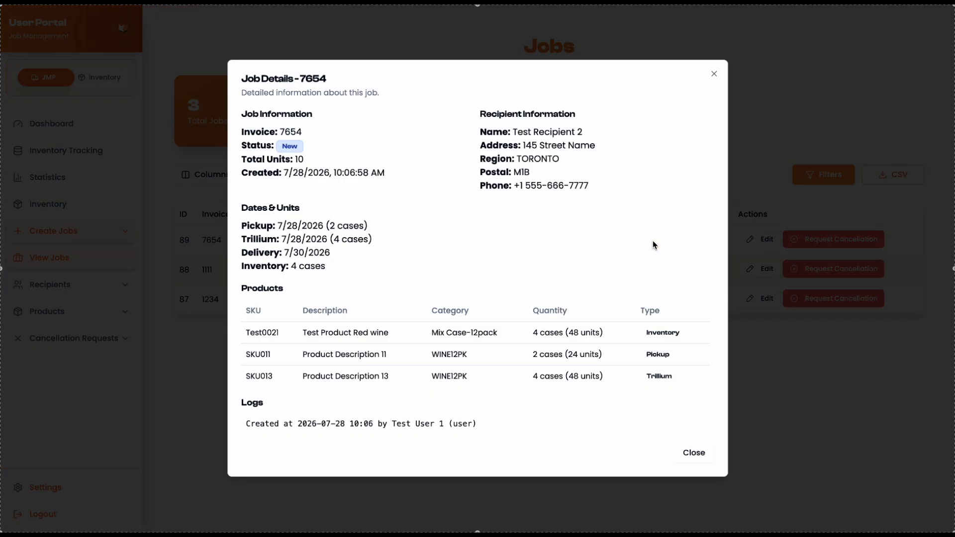
click(714, 75)
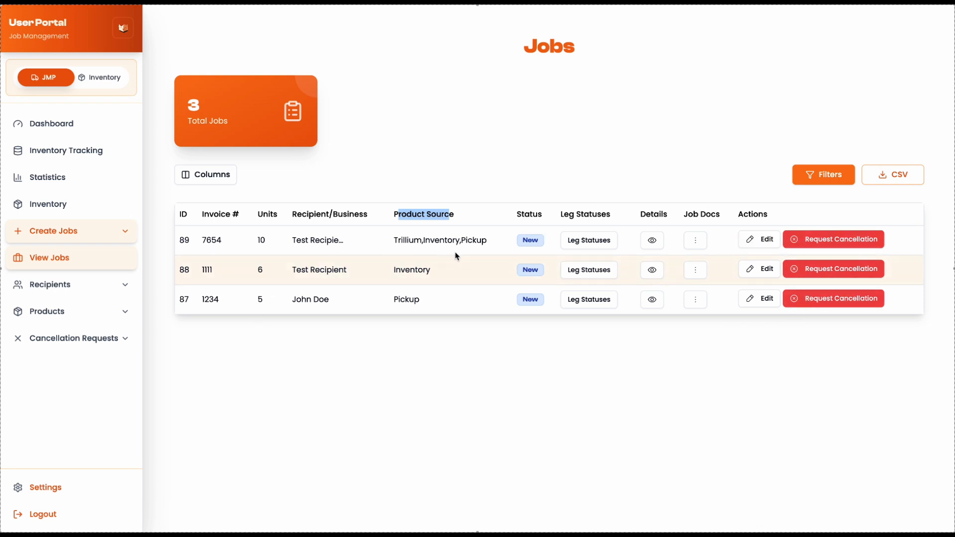
click(460, 166)
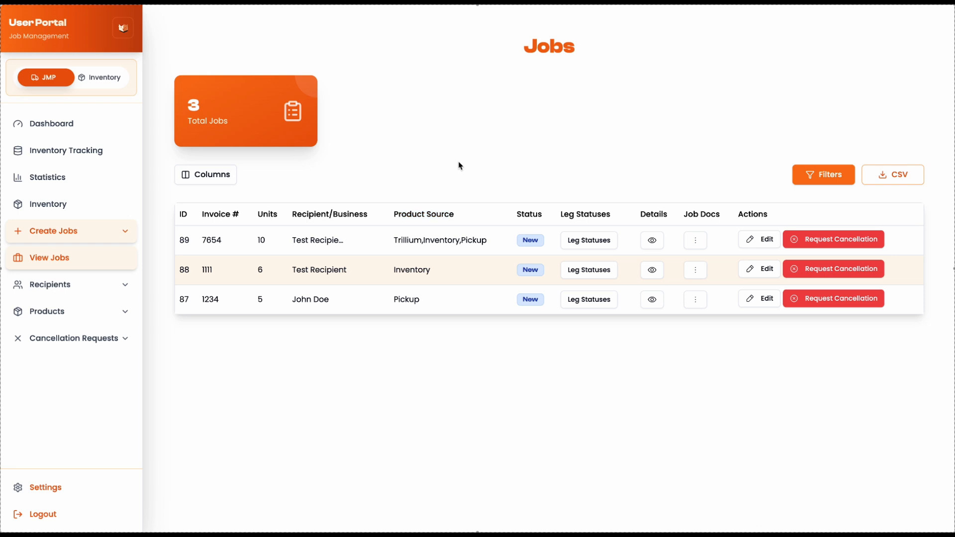